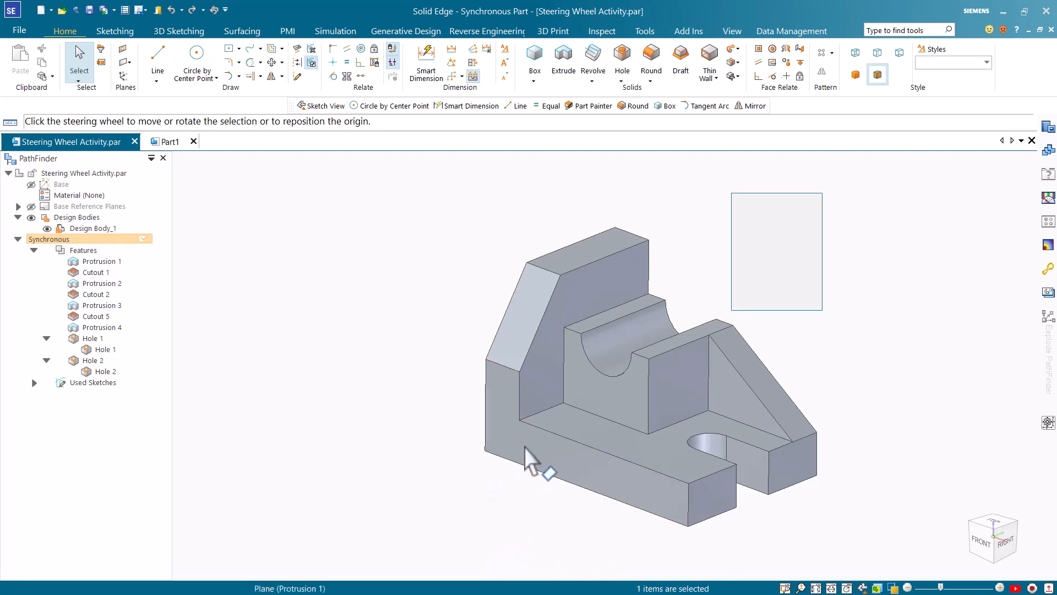
Select the large L-shaped front face and place its steering wheel in the empty space beside the part.
click(507, 448)
drag(516, 440, 412, 436)
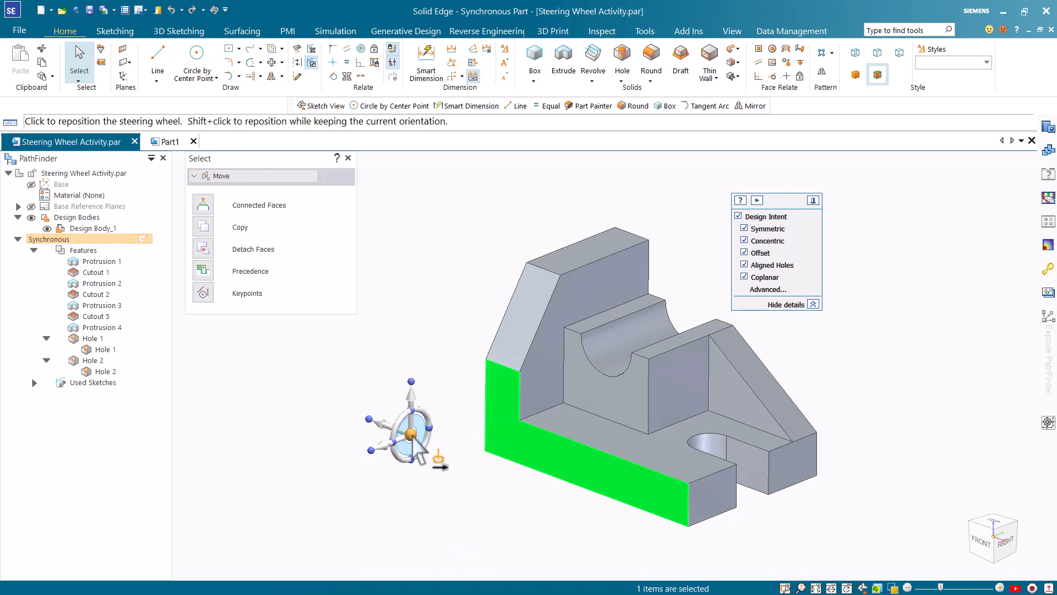
click(412, 436)
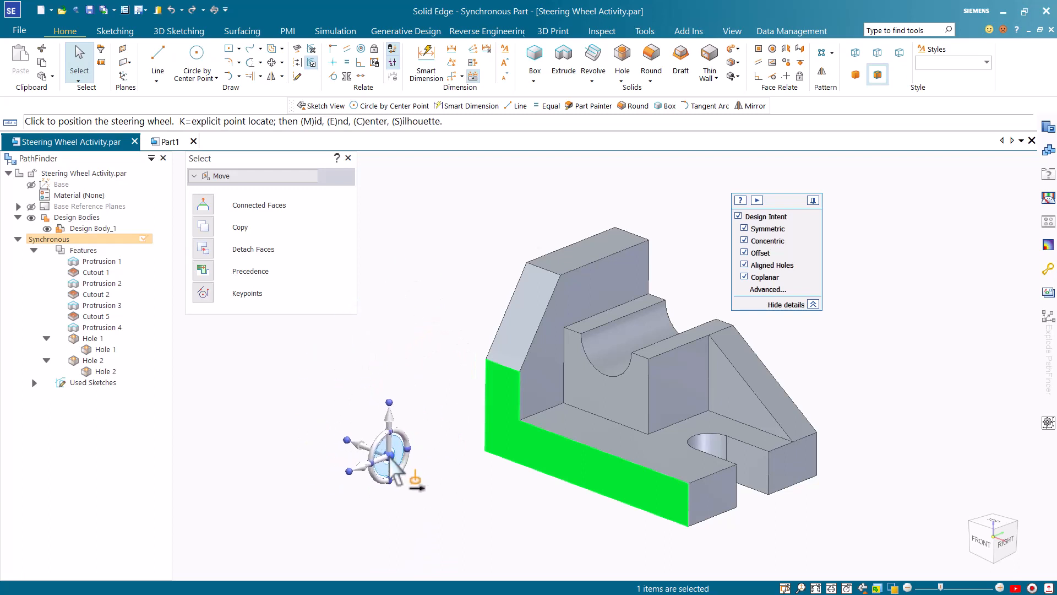
click(390, 456)
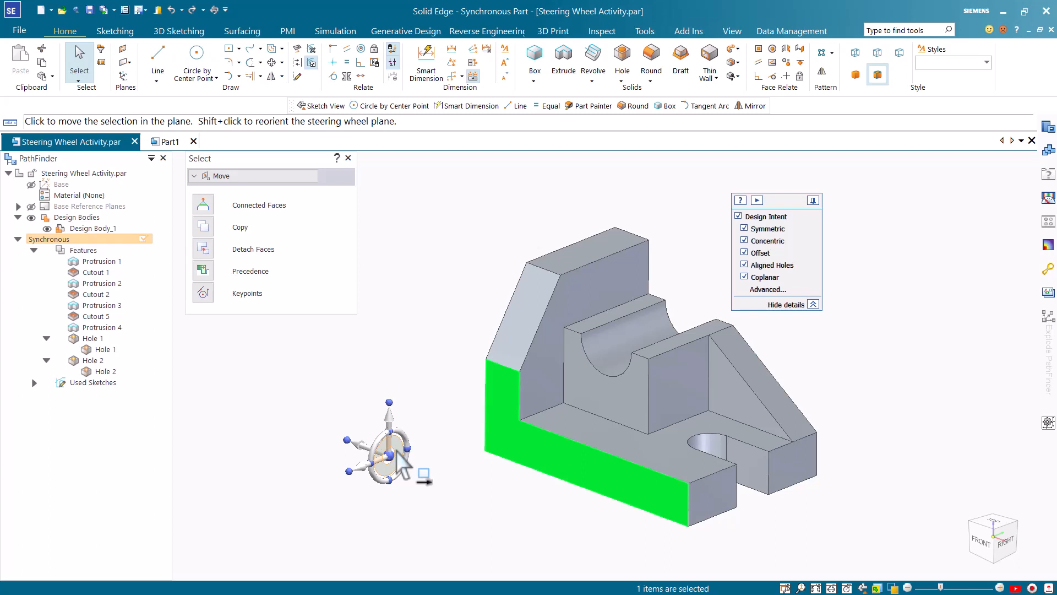
Reorient the steering wheel's plane through its alternative orientations without moving the face, and clear the selection.
shift+click(397, 451)
shift+click(397, 451)
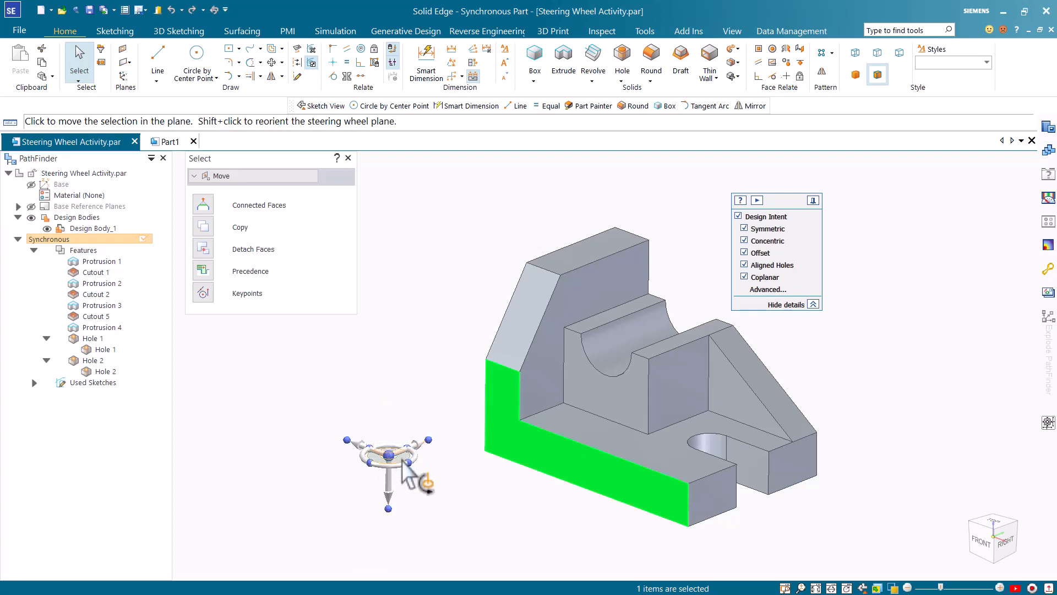
shift+click(403, 460)
shift+click(402, 451)
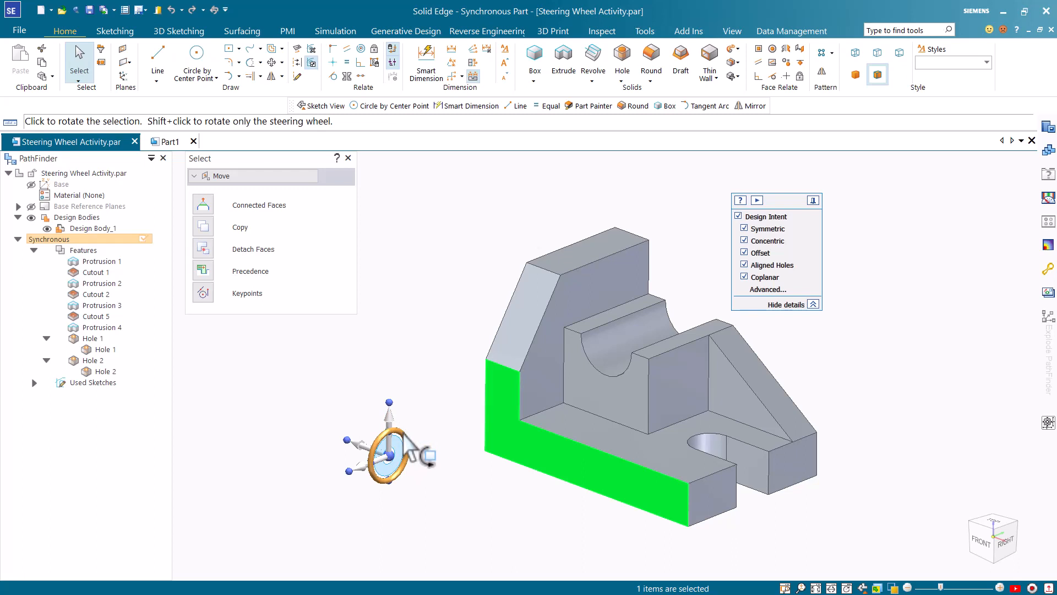
key(Escape)
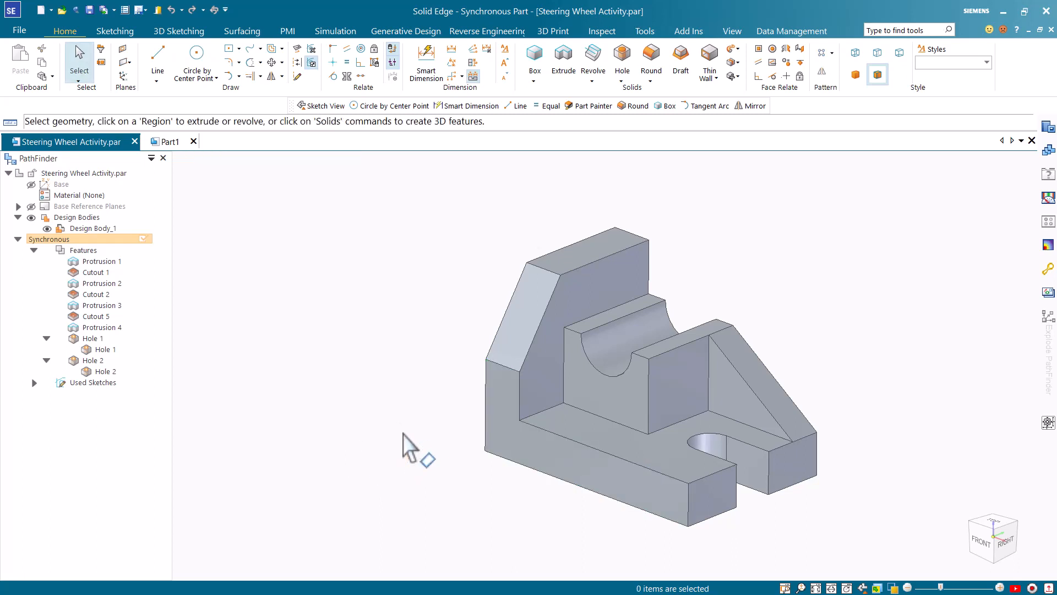
Try to move the L-shaped front face inward and back along the steering wheel's primary axis.
click(509, 437)
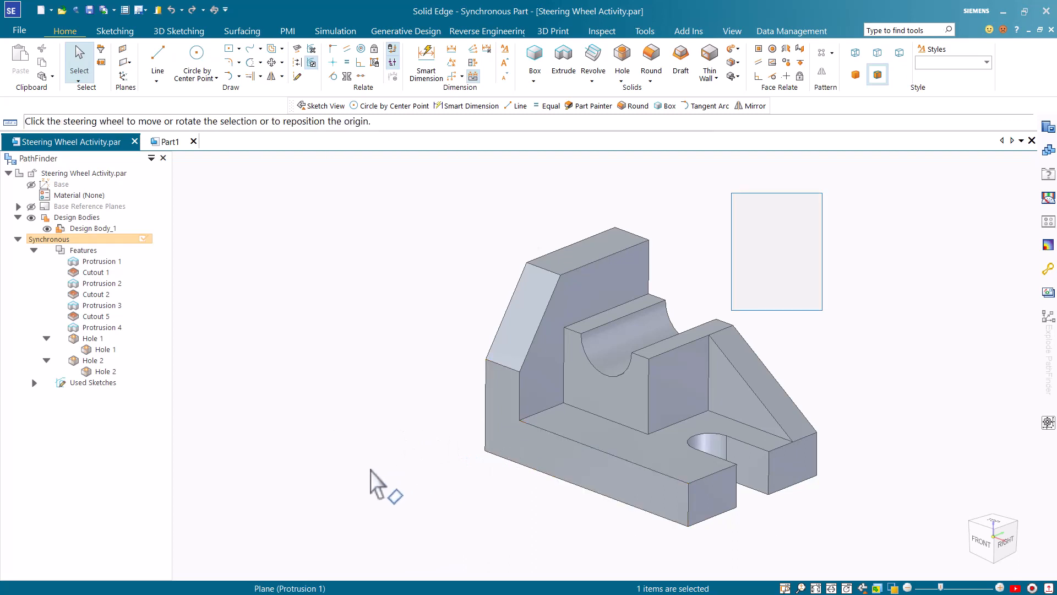
click(493, 444)
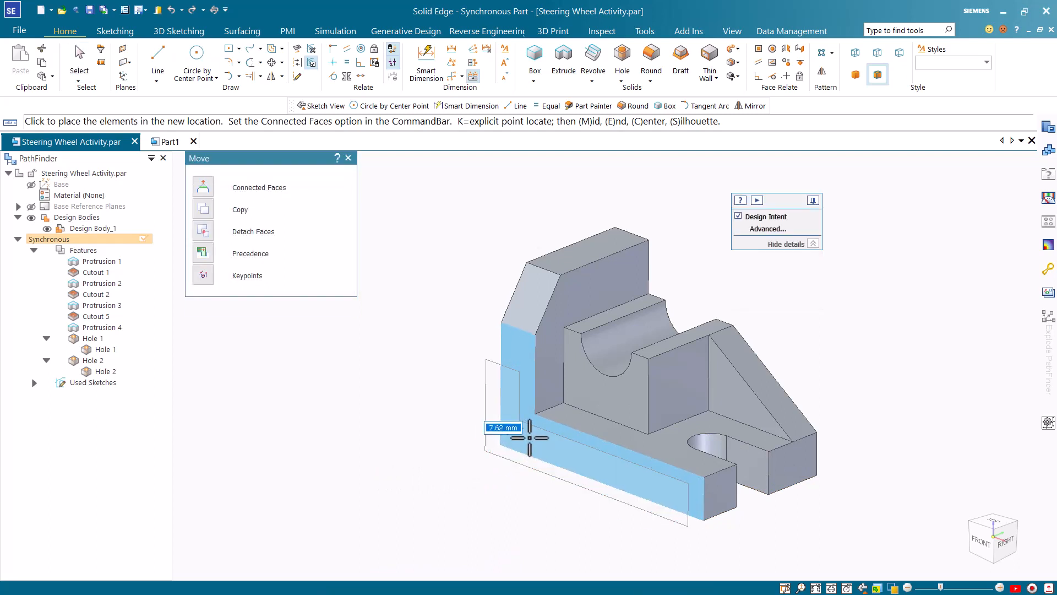
click(500, 459)
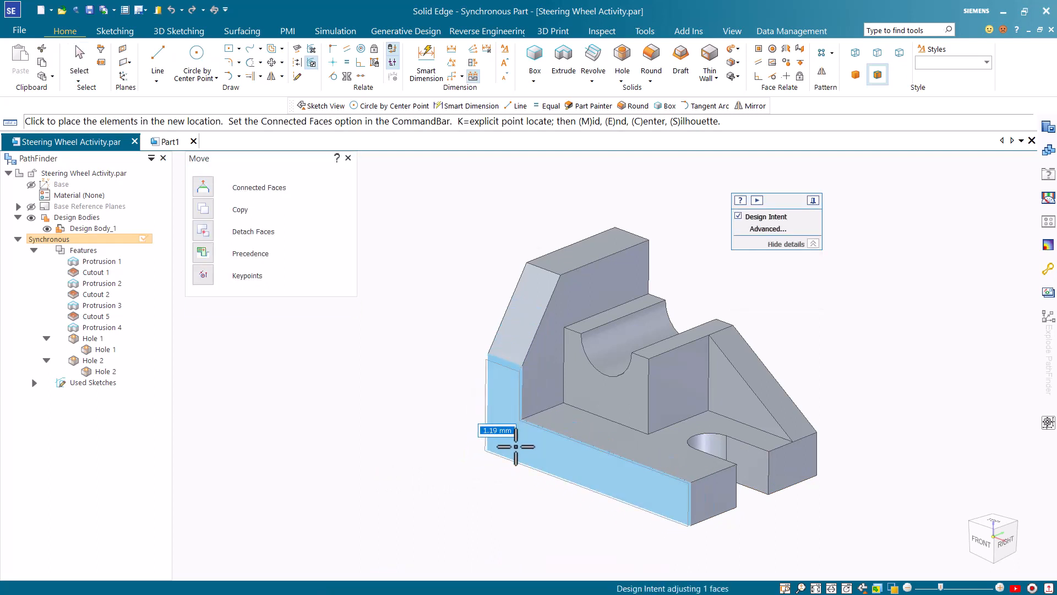
click(514, 447)
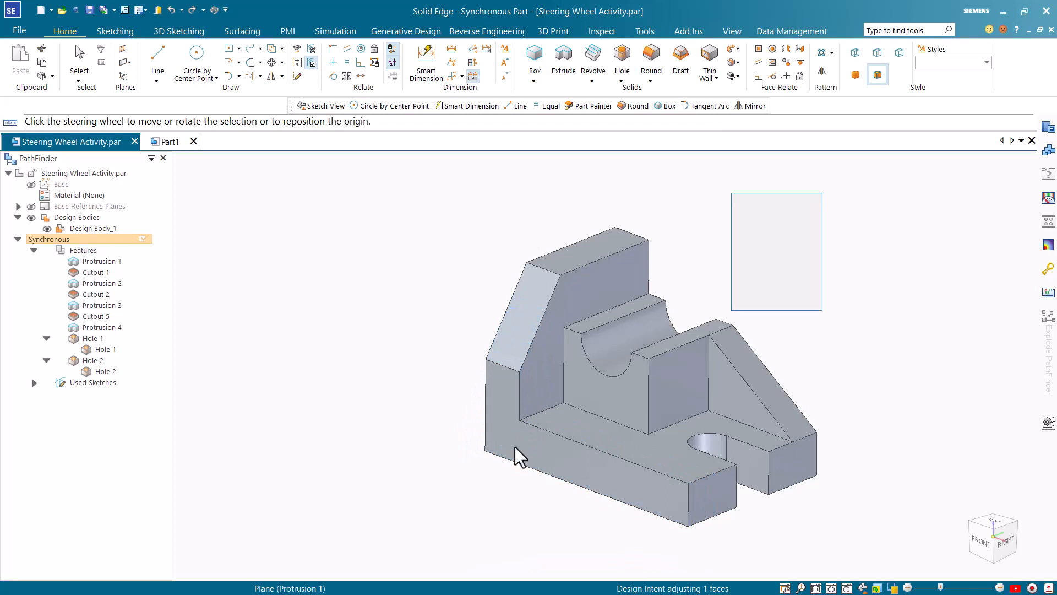
Try to move the slot's rounded end face across the base along the steering wheel's primary axis.
click(715, 443)
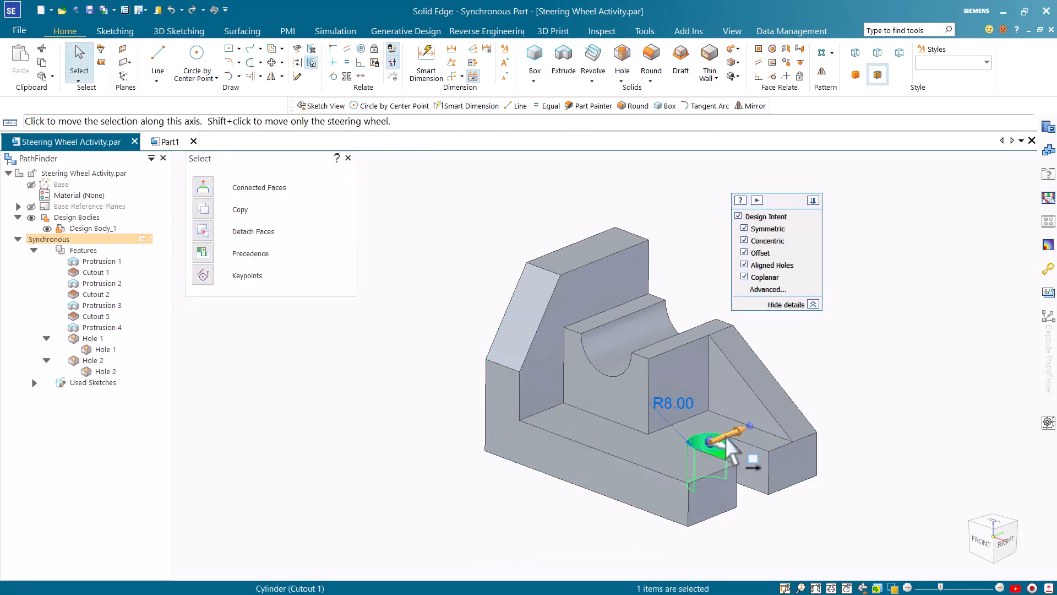
click(725, 437)
scroll(684, 448, up, 4)
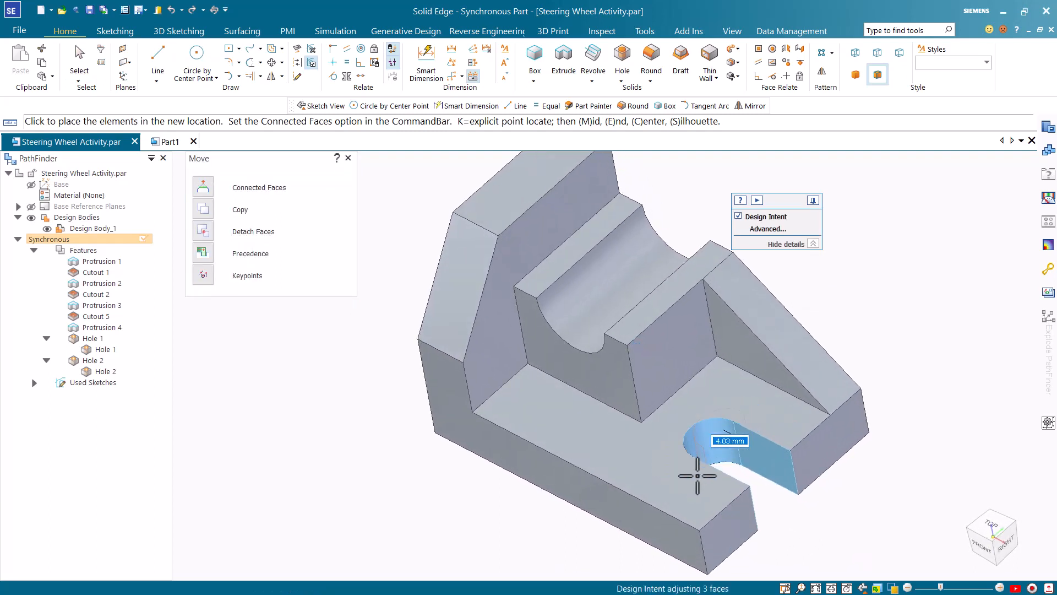
click(710, 457)
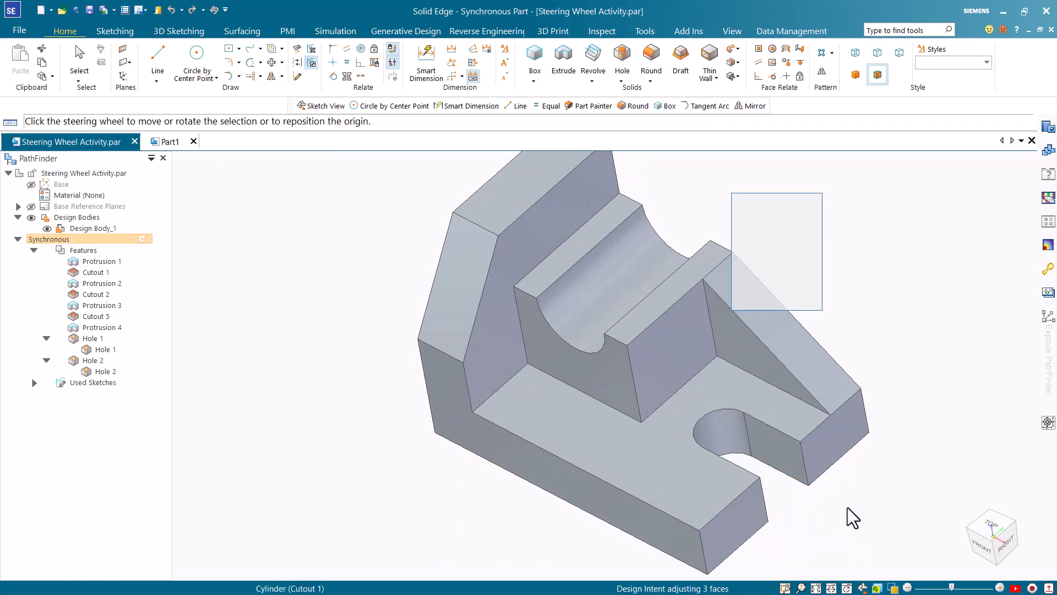
key(Escape)
key(ctrl+i)
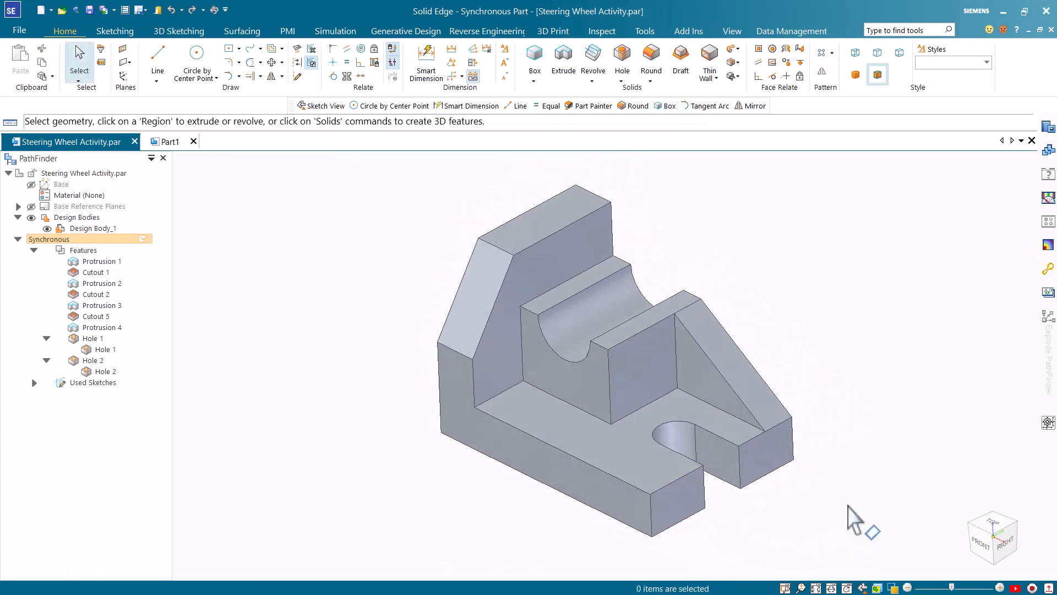
Relocate the front face's steering wheel onto the face's lower edge at different points, and clear the selection.
click(592, 494)
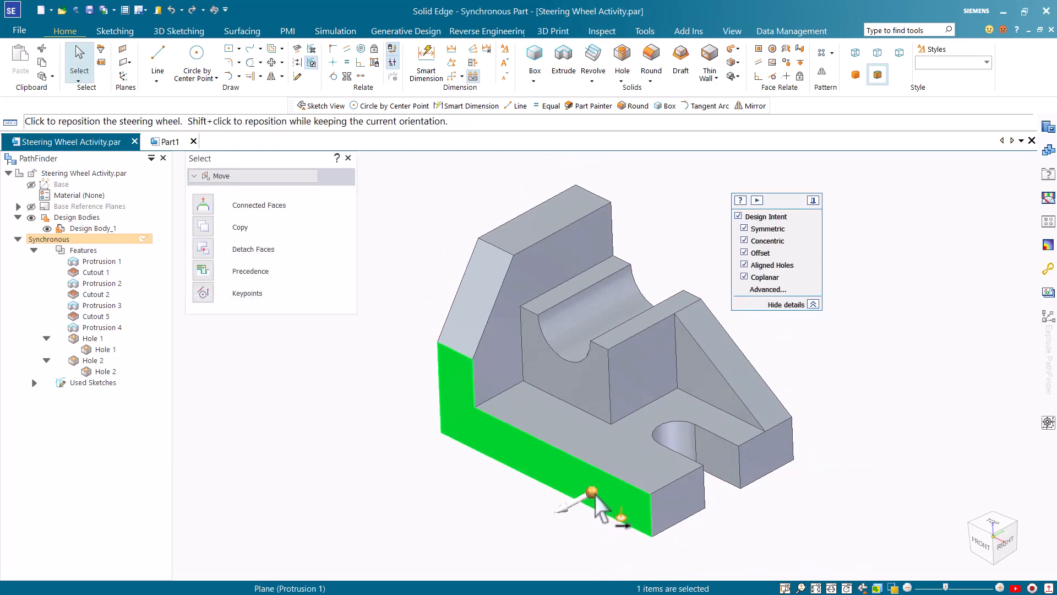
click(593, 494)
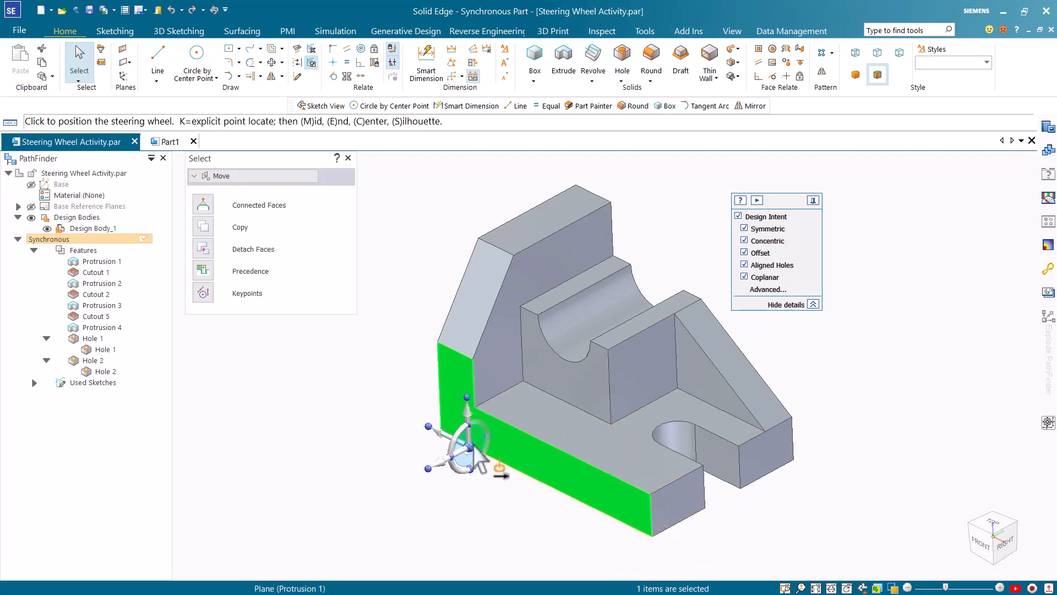
click(482, 449)
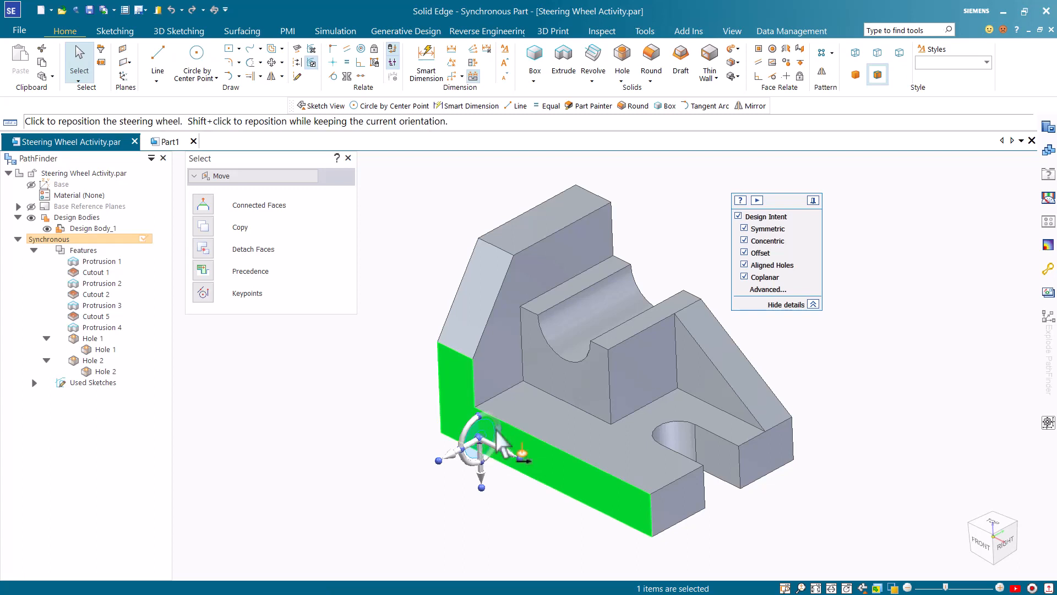
click(482, 440)
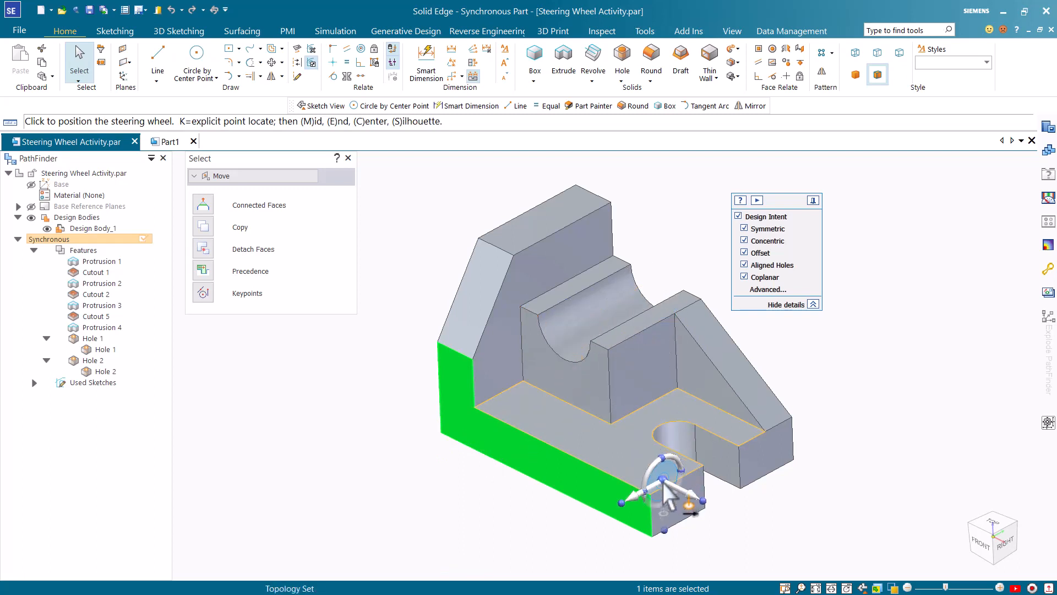
click(551, 503)
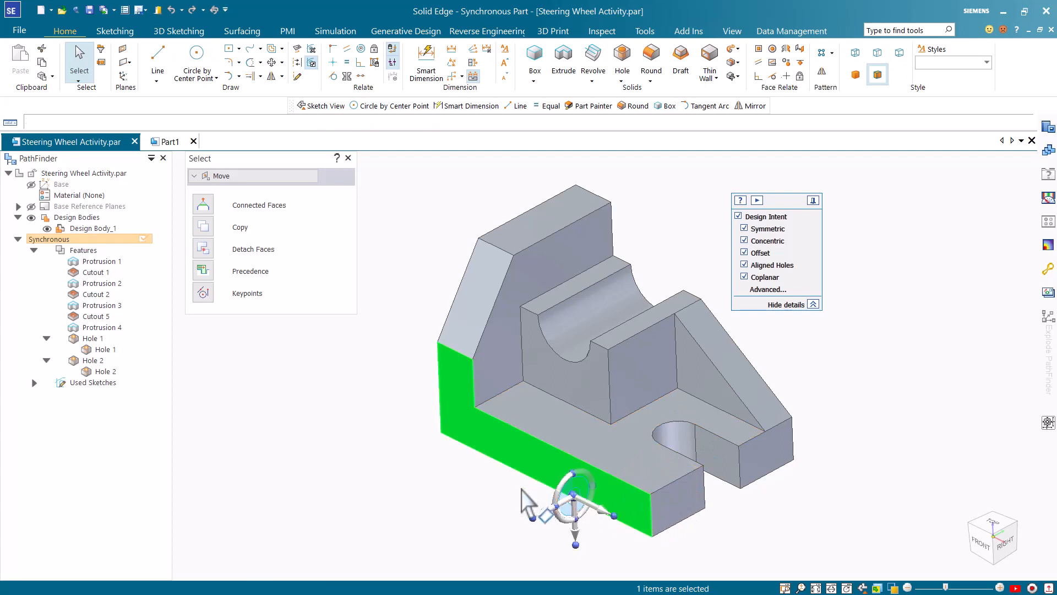
key(Escape)
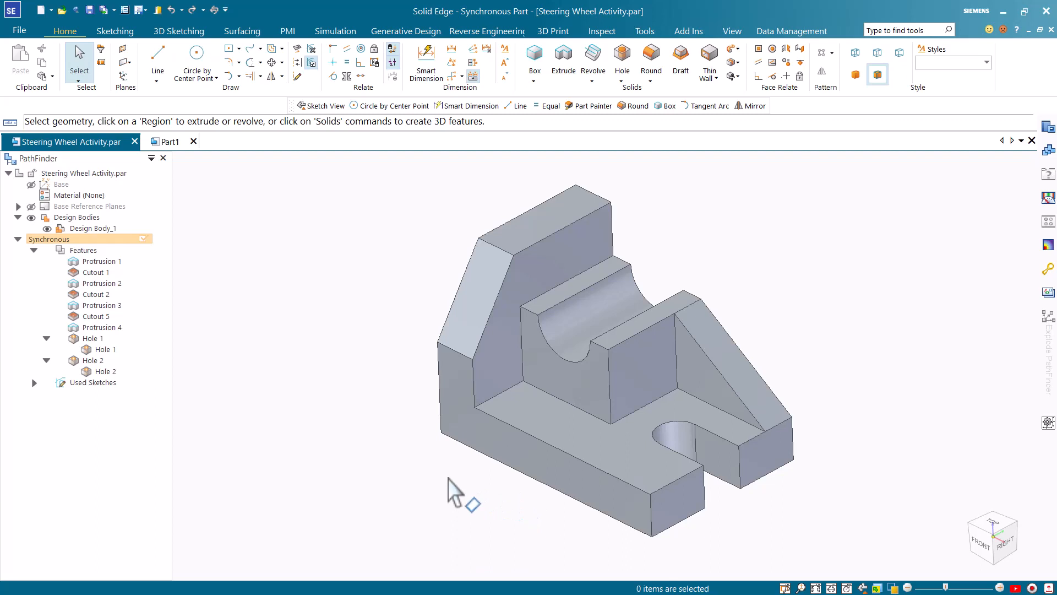
Try to rotate the slanted face of the upright wall about its lower edge with the steering wheel placed there.
click(465, 325)
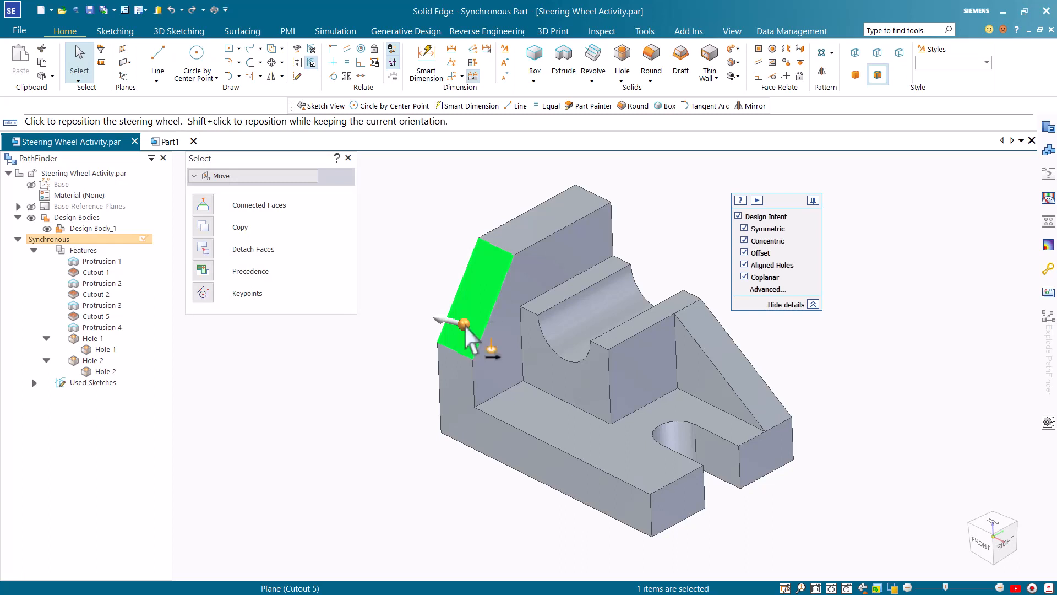
click(464, 325)
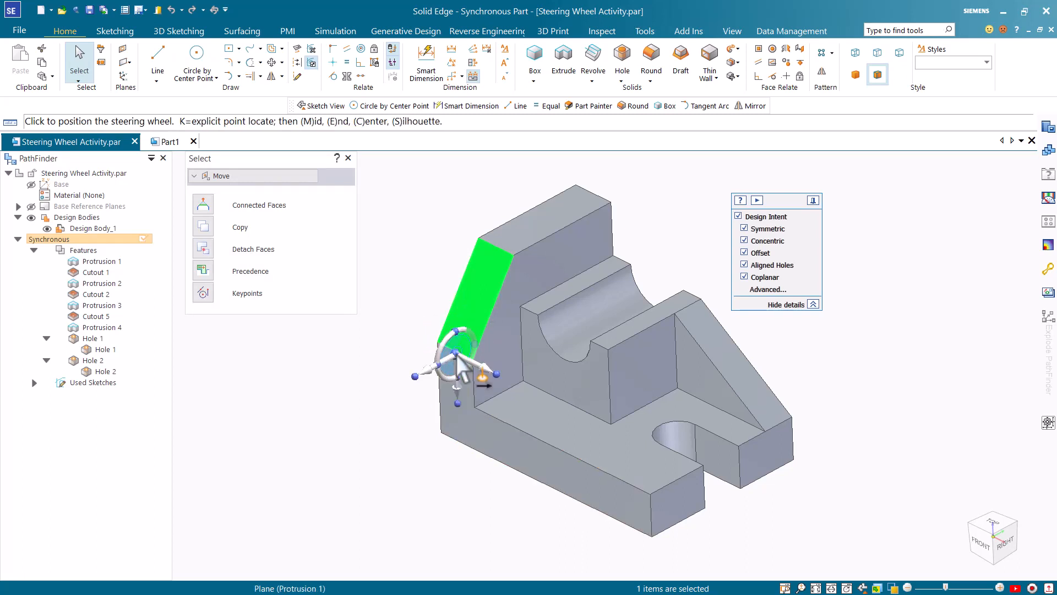
click(458, 356)
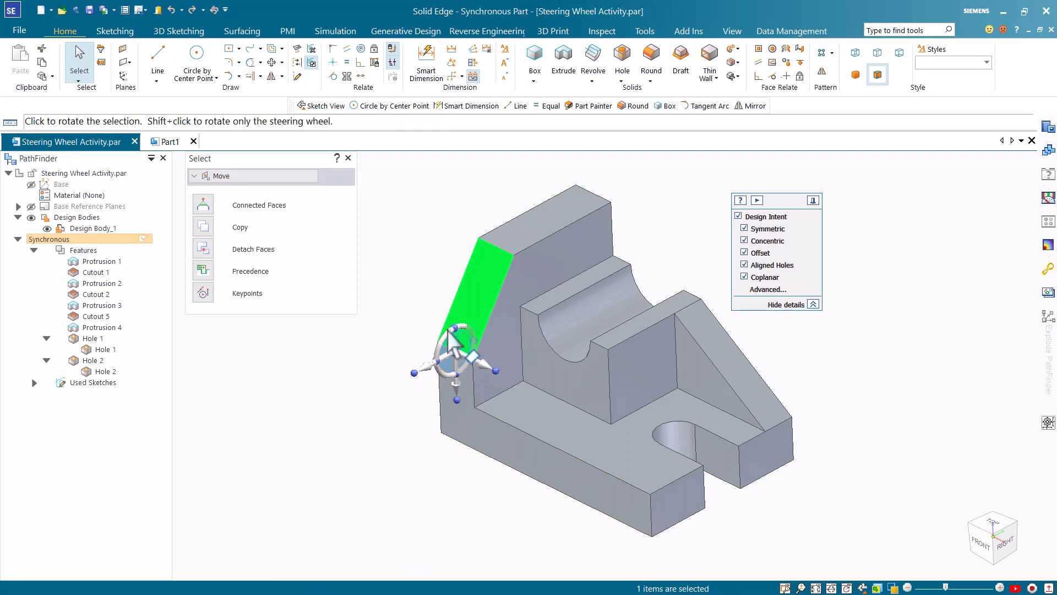
click(450, 337)
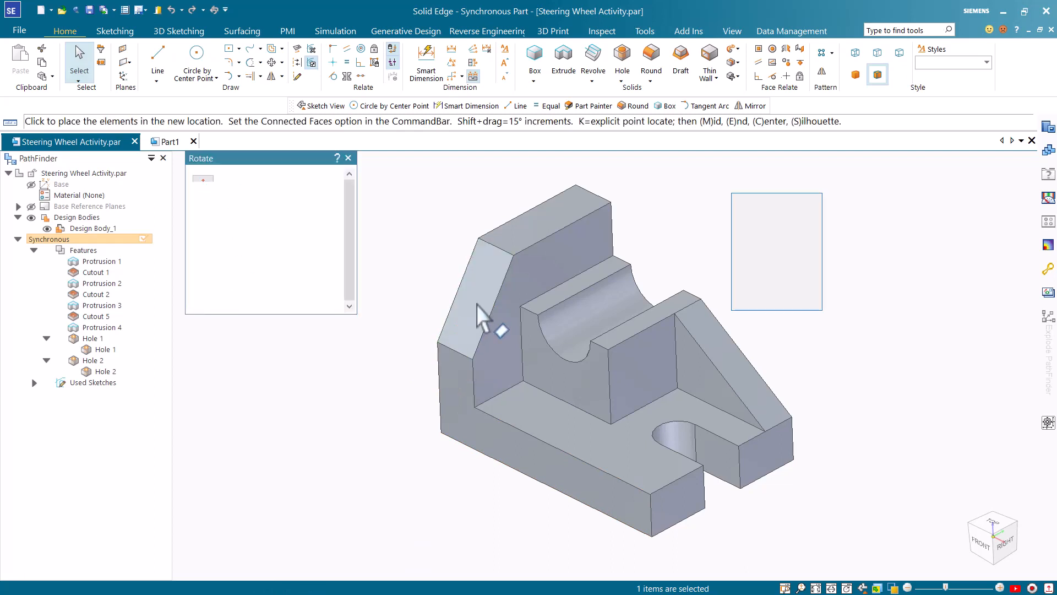
middle_drag(478, 304, 507, 307)
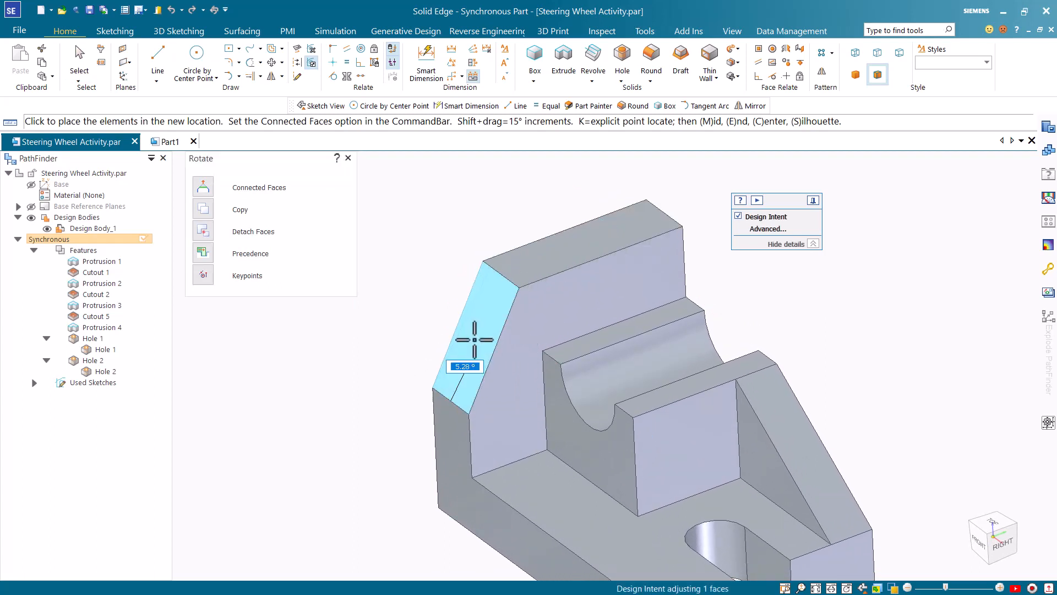
click(472, 348)
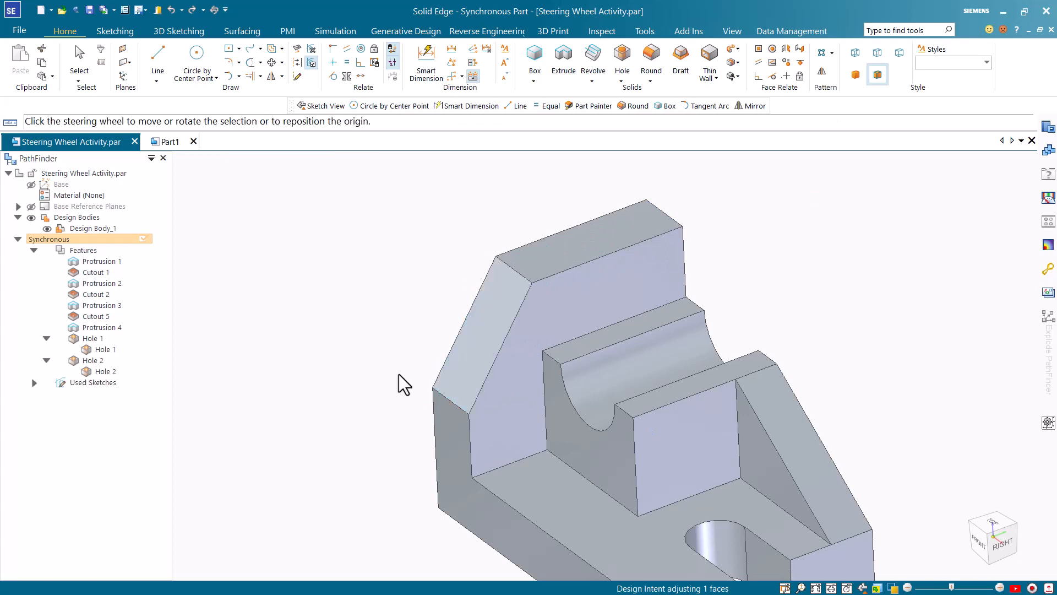
key(Escape)
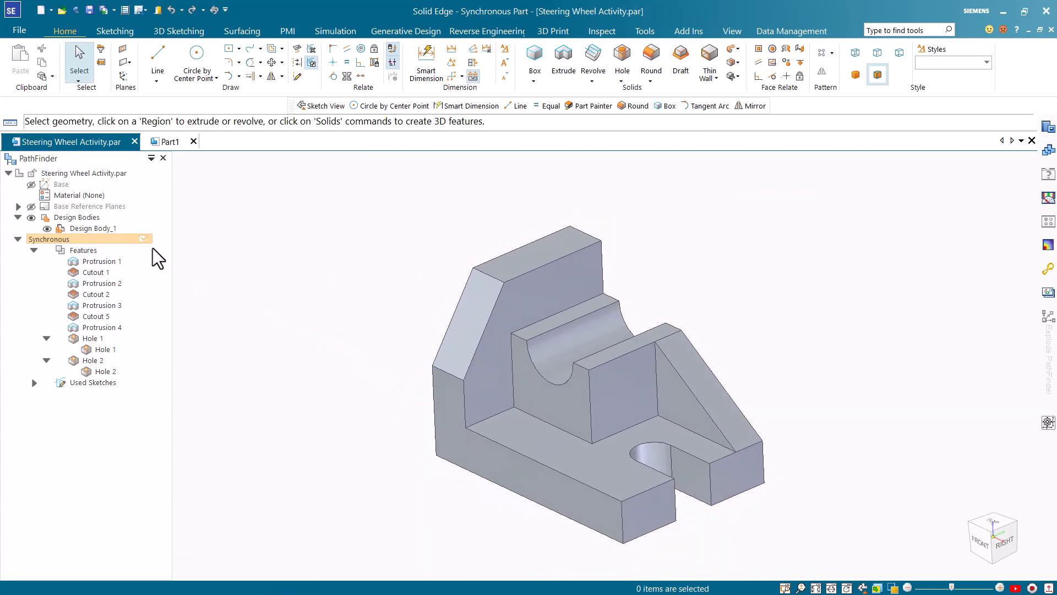
Try to move the whole design body along its length axis and freely in the steering wheel's plane.
click(111, 229)
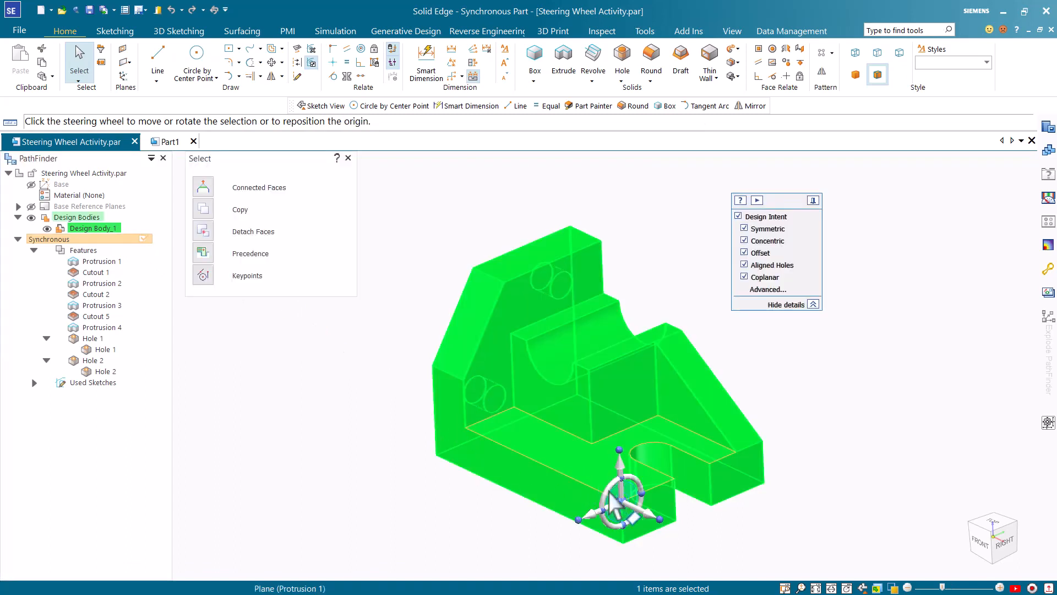
click(640, 511)
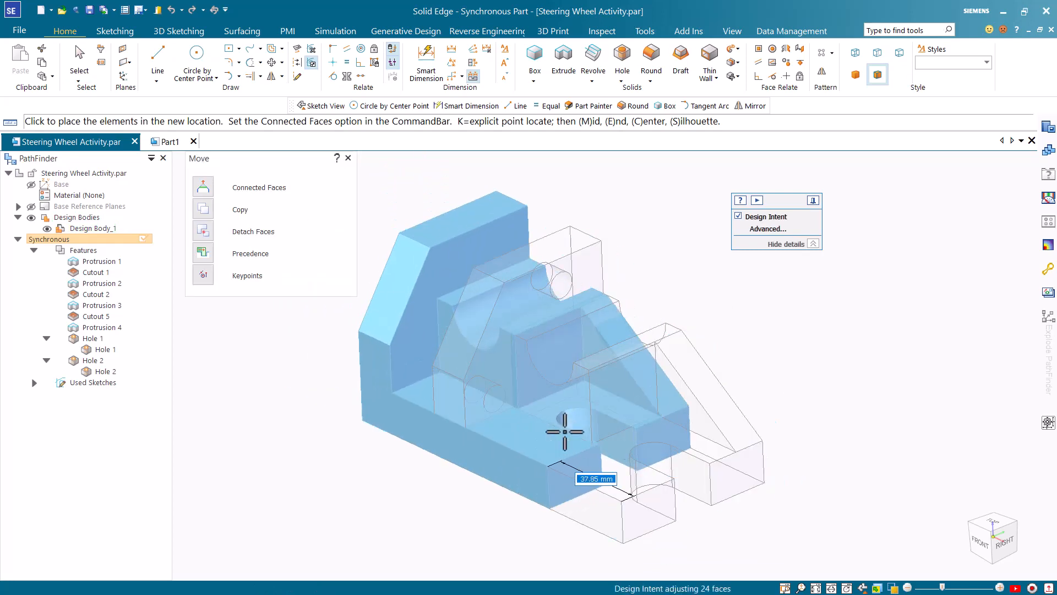
key(Escape)
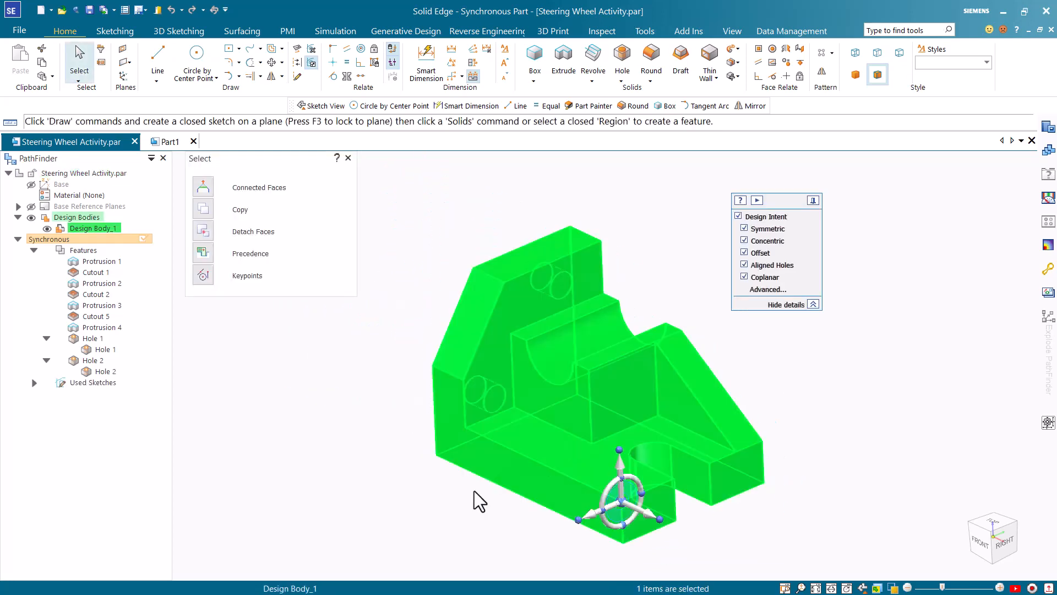
click(636, 495)
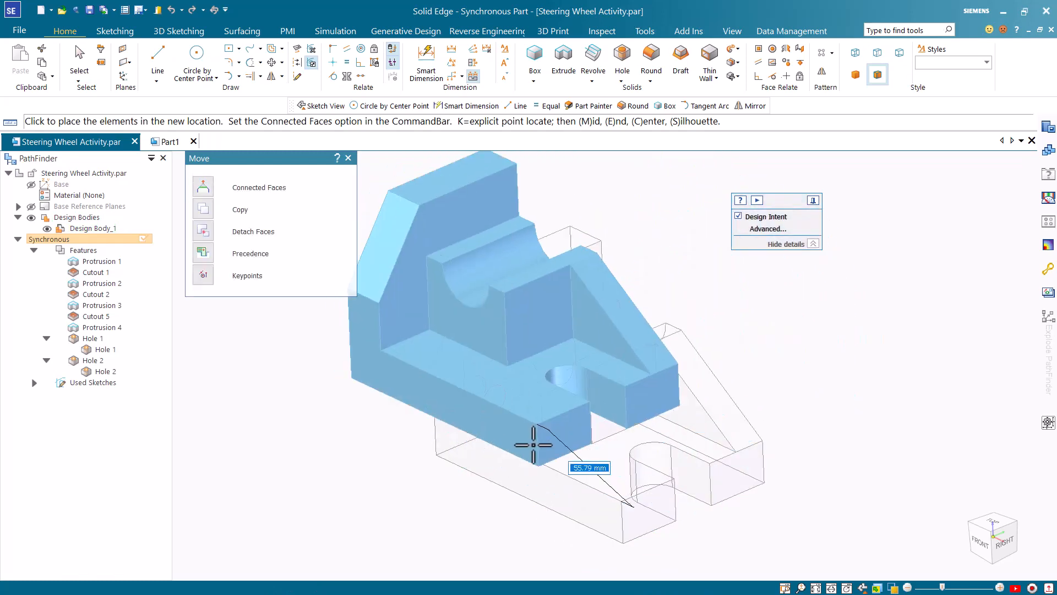
click(547, 474)
Try to move the slot's rounded end face freely in the plane of the base.
click(659, 444)
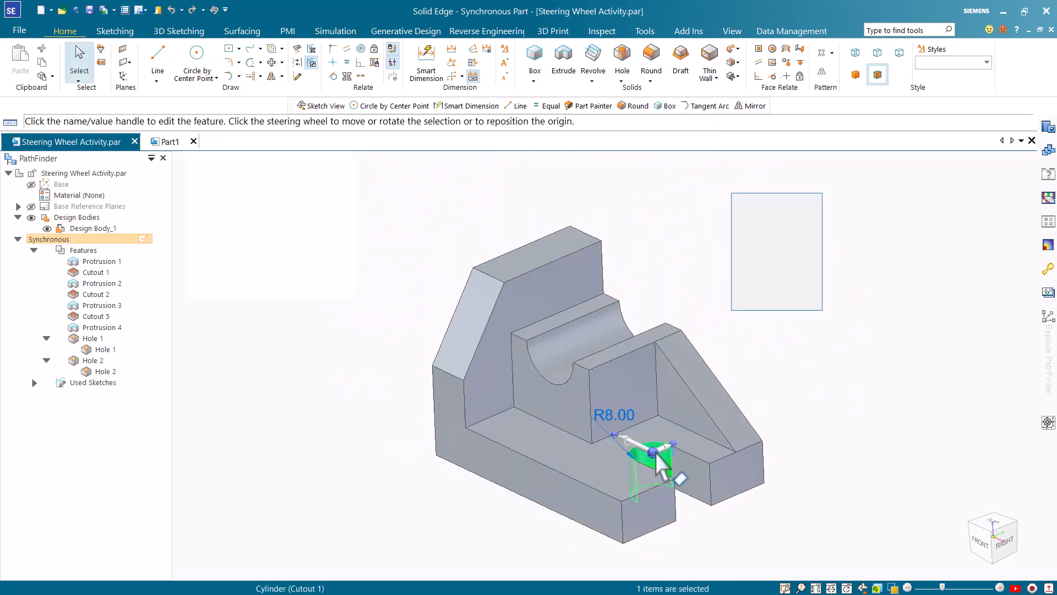
scroll(682, 480, up, 3)
middle_drag(693, 483, 692, 437)
click(695, 431)
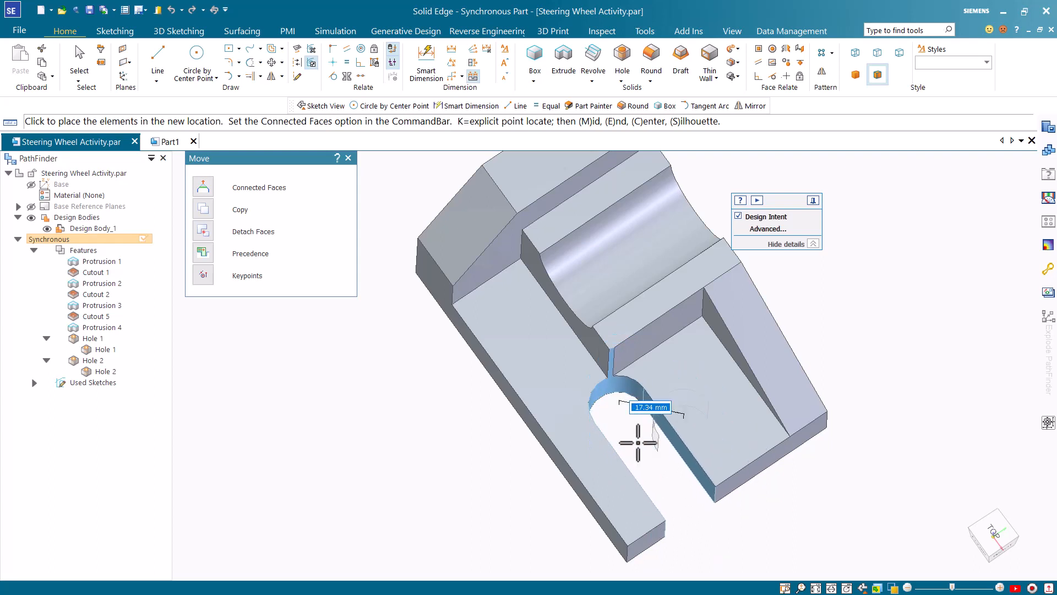
click(661, 432)
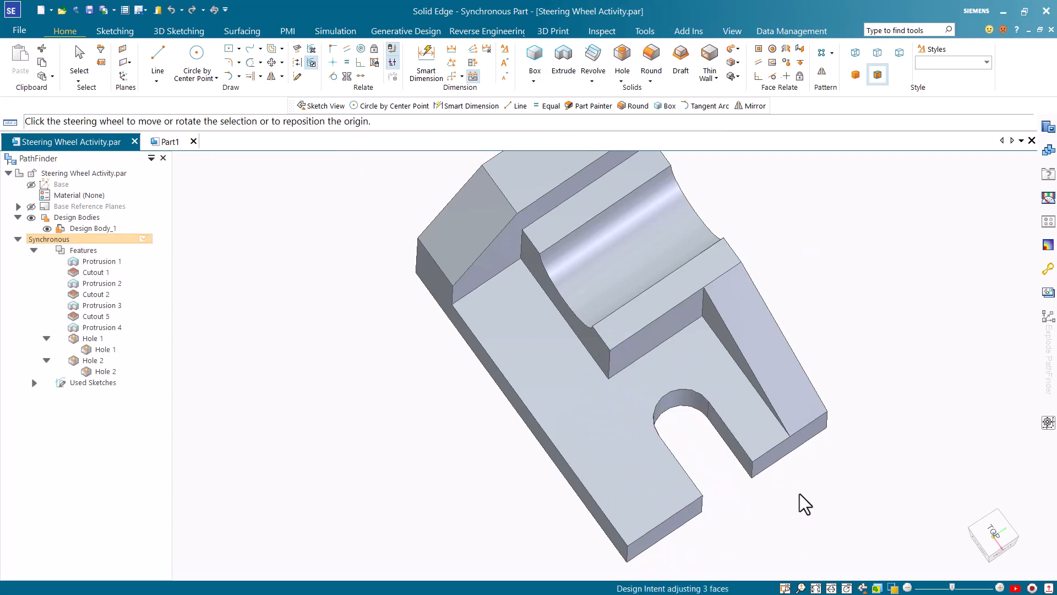
key(Escape)
middle_drag(809, 499, 810, 501)
key(ctrl+i)
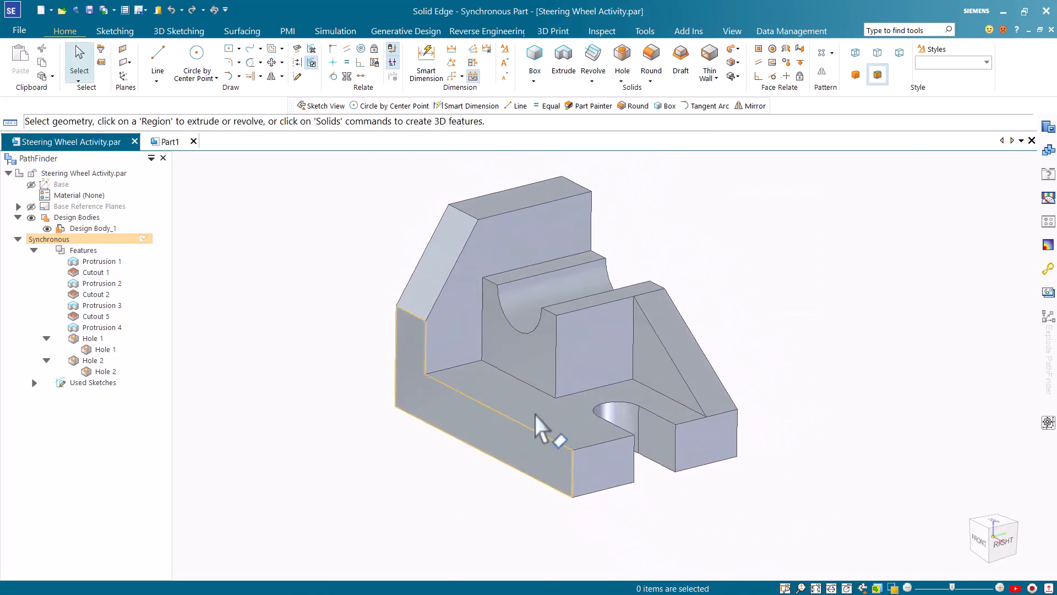
Try to move the saddle block's end face outward toward the base's edge, with the steering wheel offset along its axis from the face.
click(527, 360)
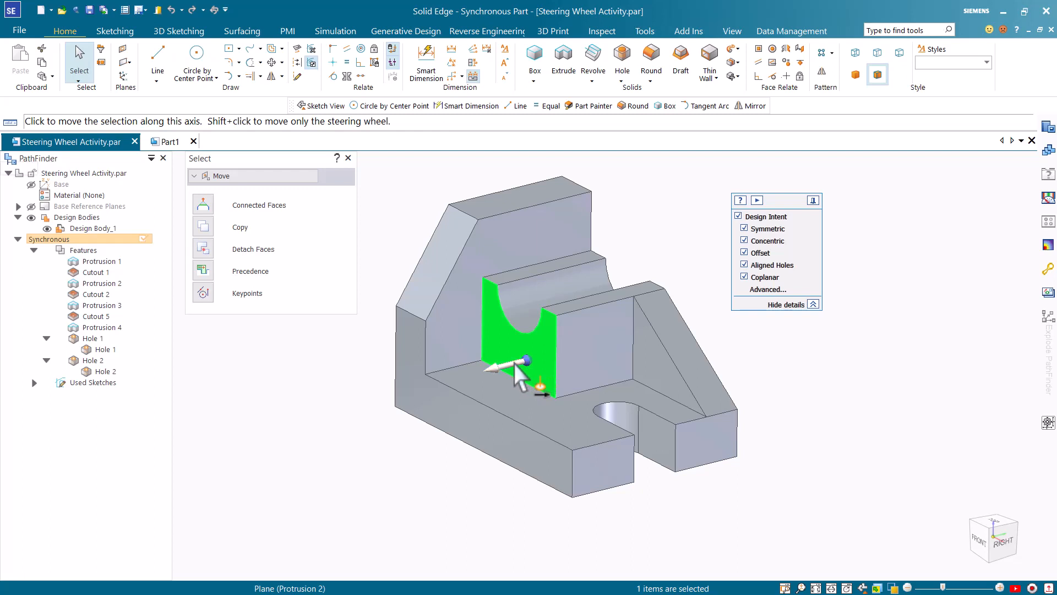
click(515, 366)
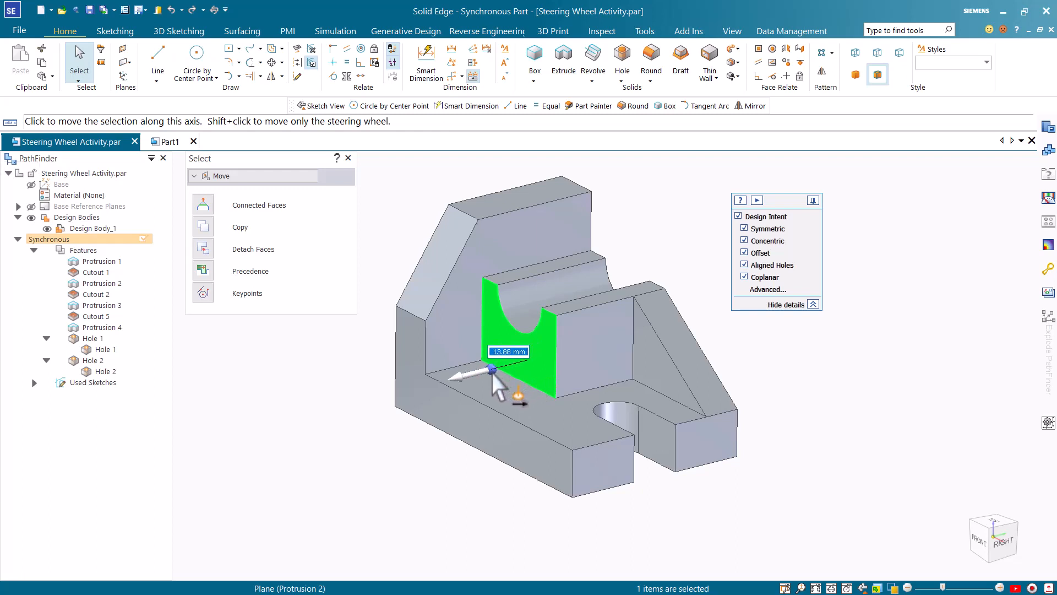
shift+click(491, 372)
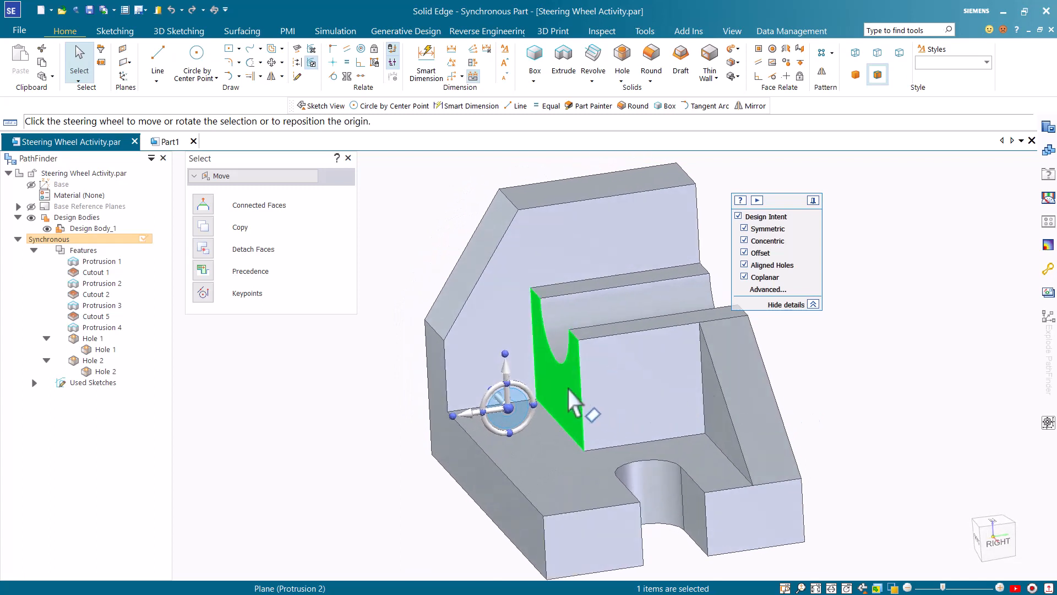
click(484, 415)
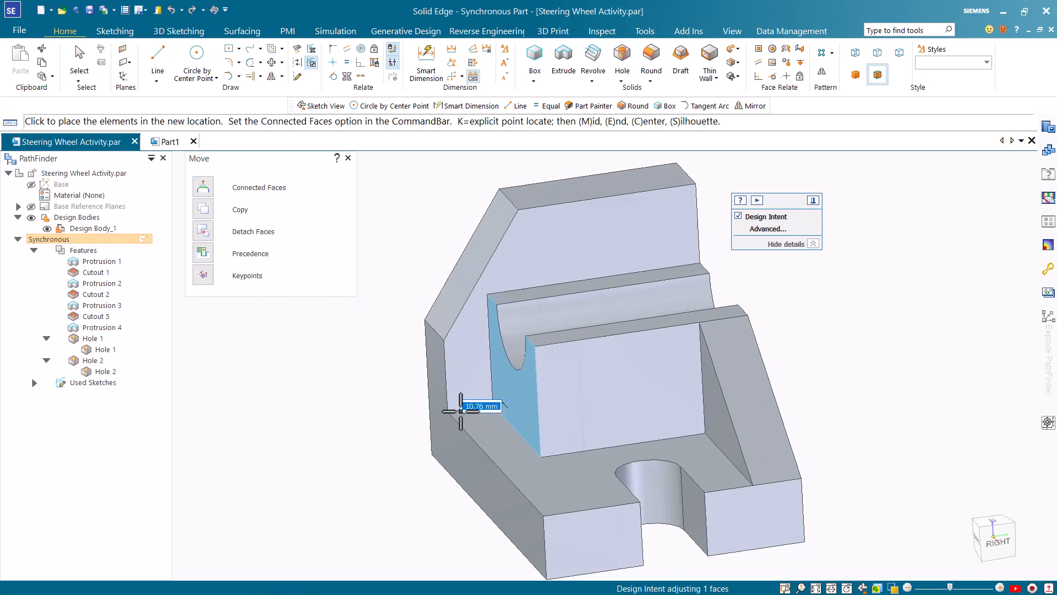
click(448, 414)
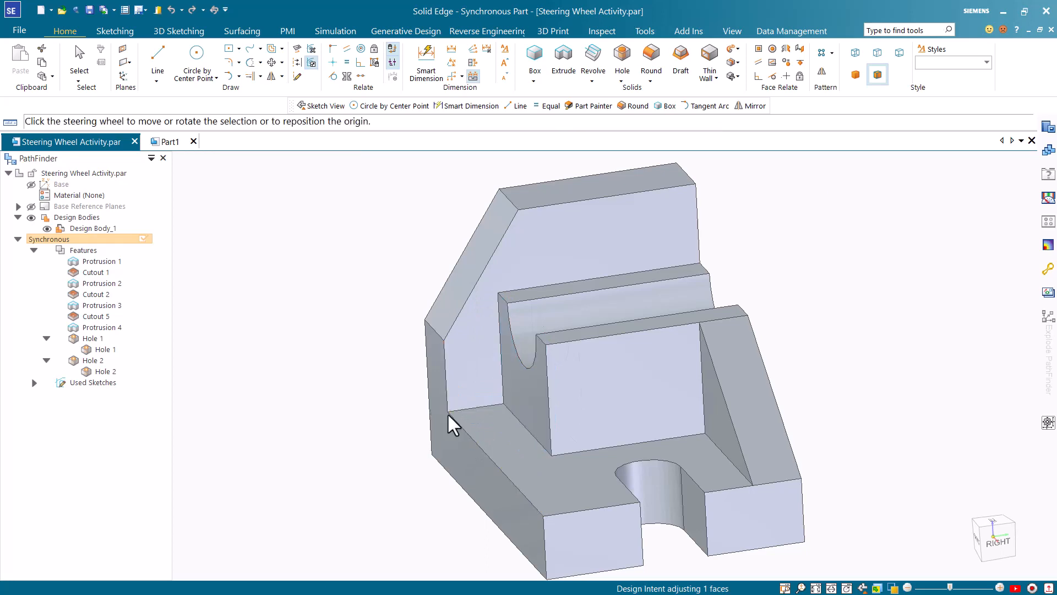
key(ctrl+z)
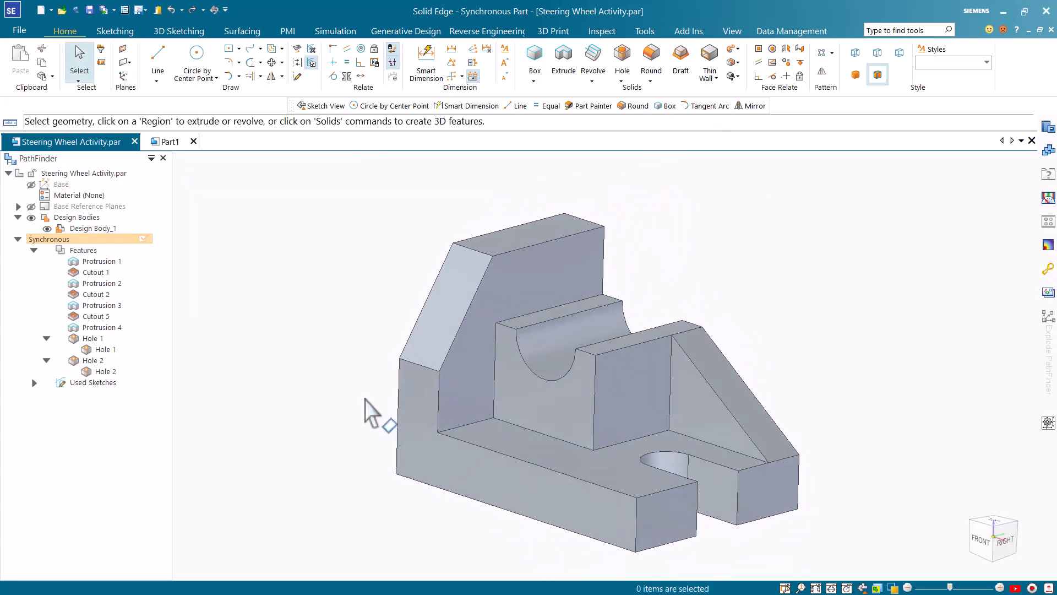
Switch to the Part1 document and extrude the rectangular region forward about 135 mm into a solid block.
key(ctrl+Tab)
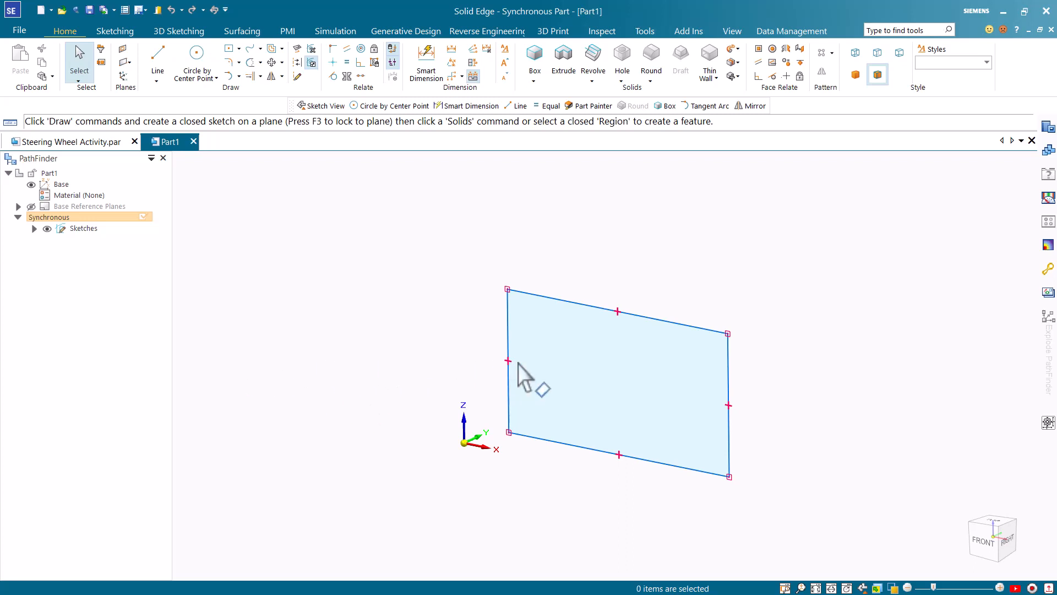
click(564, 365)
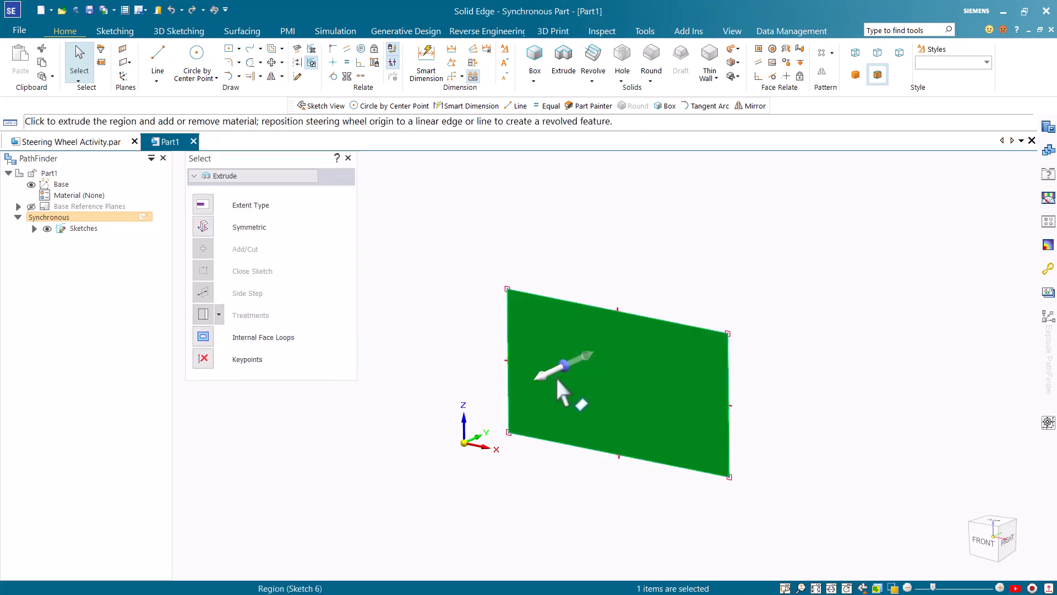
click(554, 371)
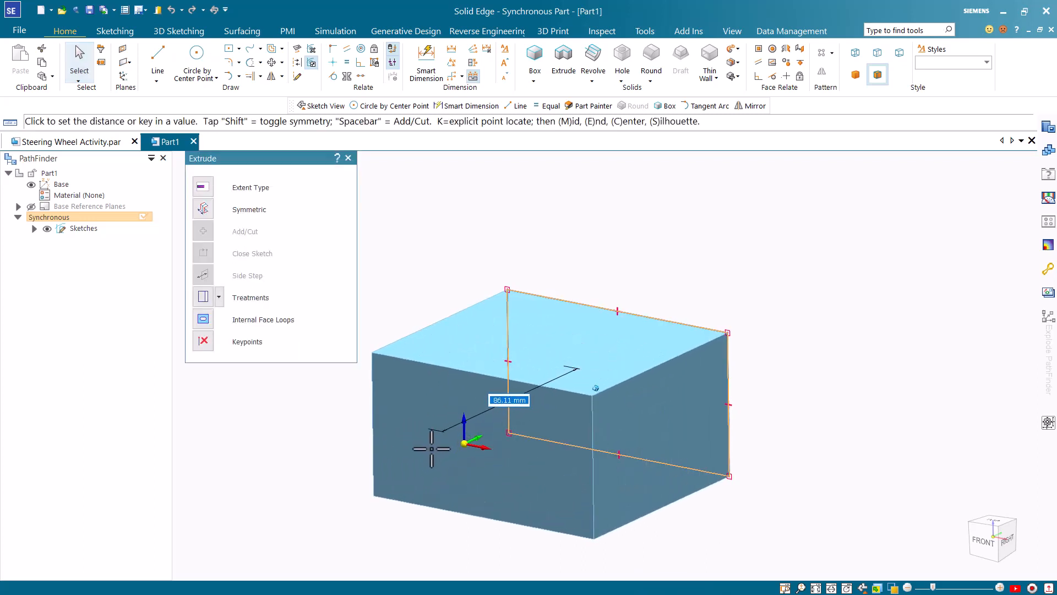
click(399, 478)
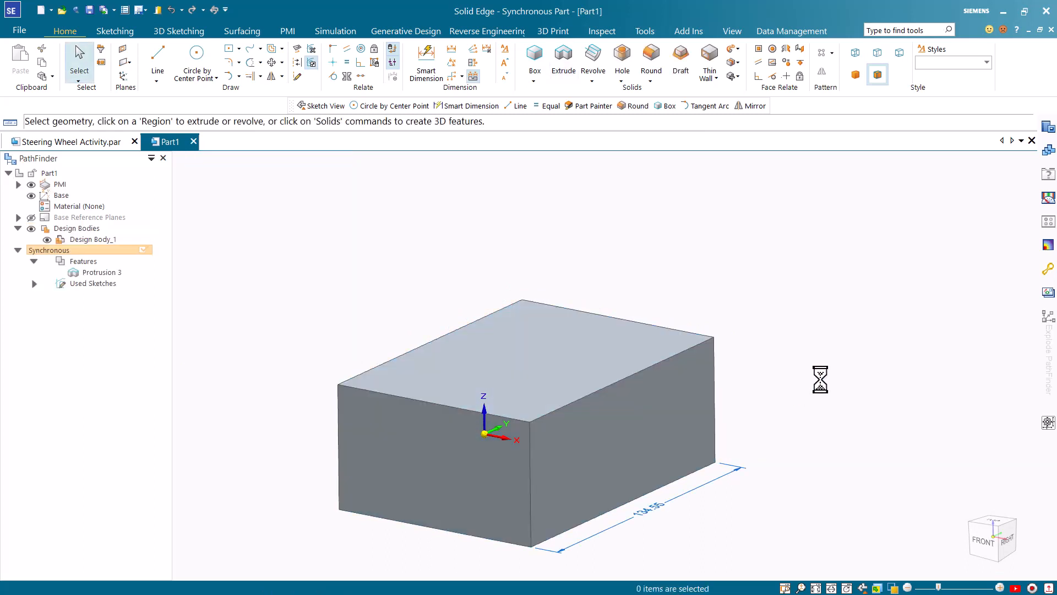
Try to rotate the block's front face about its lower edge with the steering wheel placed on that edge.
click(449, 468)
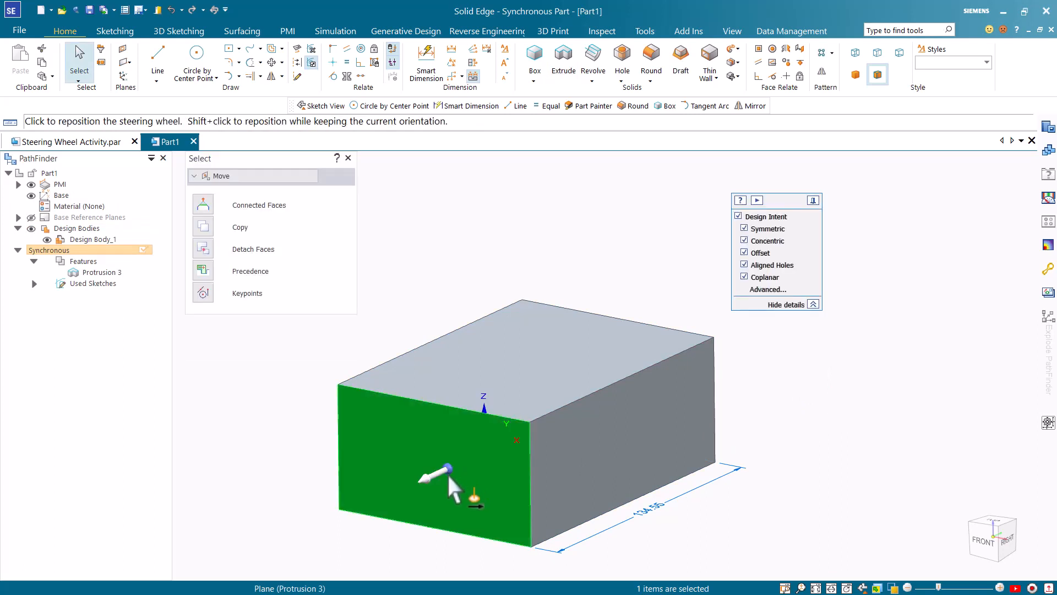
click(447, 469)
click(424, 527)
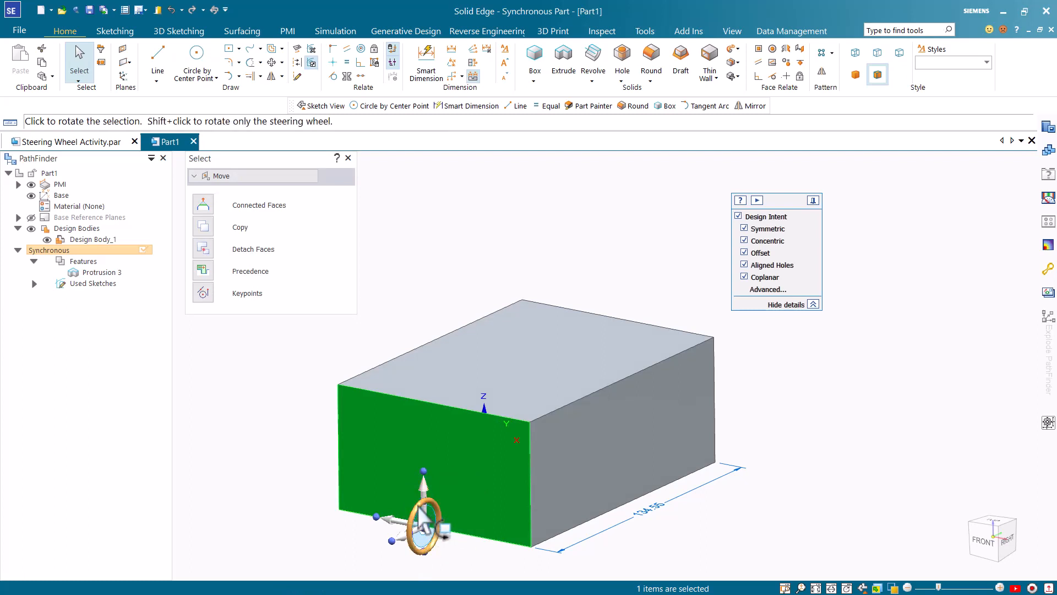
click(421, 512)
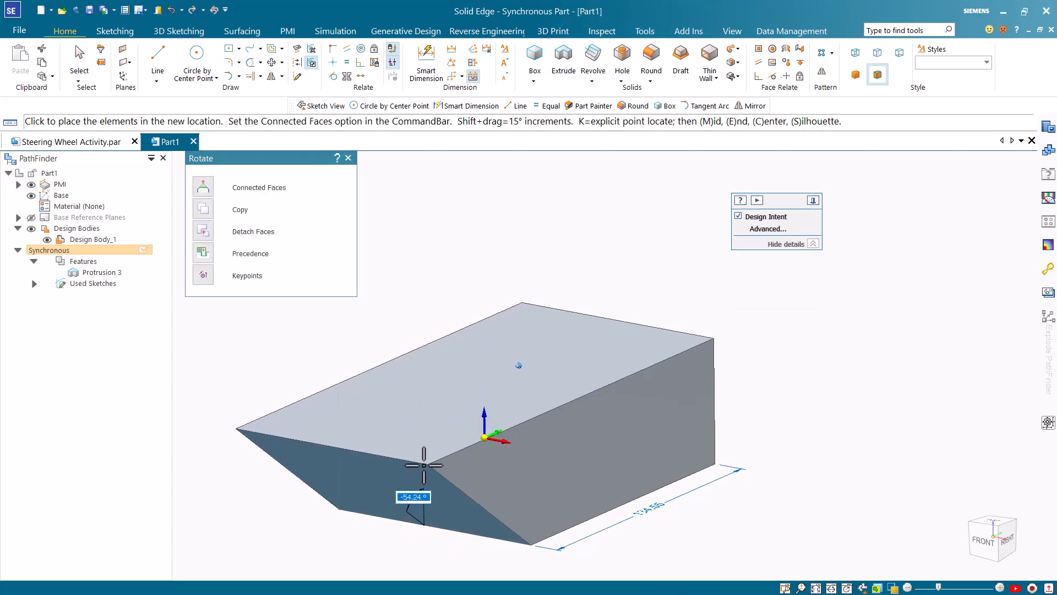
click(459, 460)
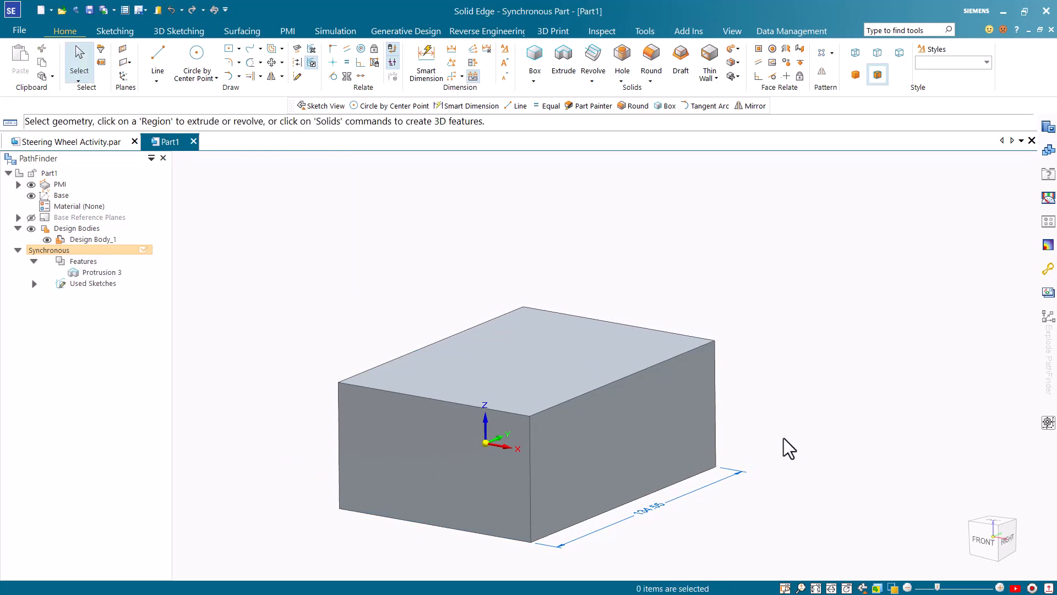
Orient the steering wheel on the block's front face and shift only the wheel vertically to a point above the block.
click(430, 465)
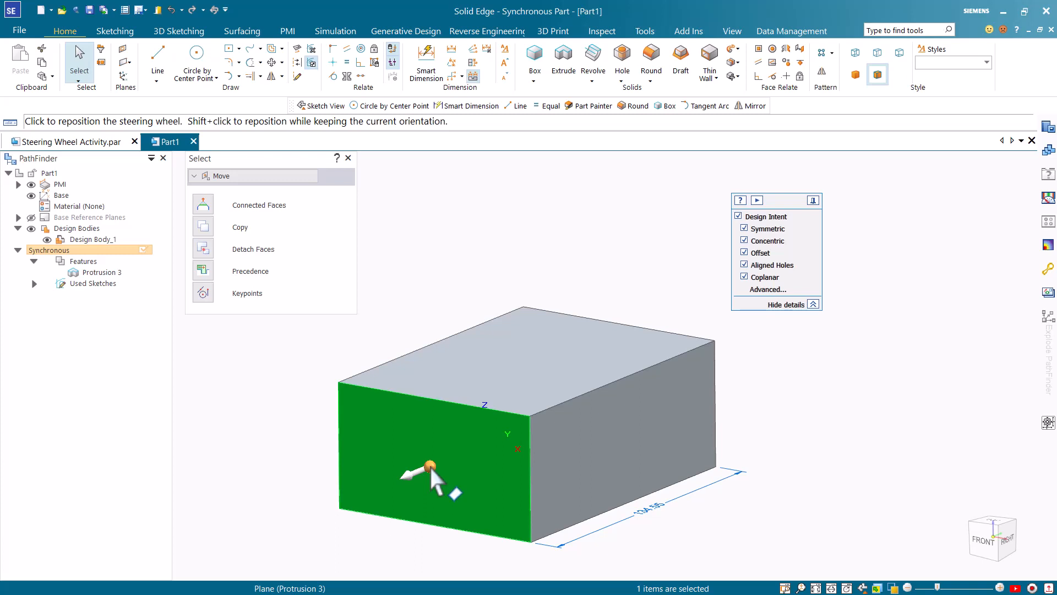
click(429, 465)
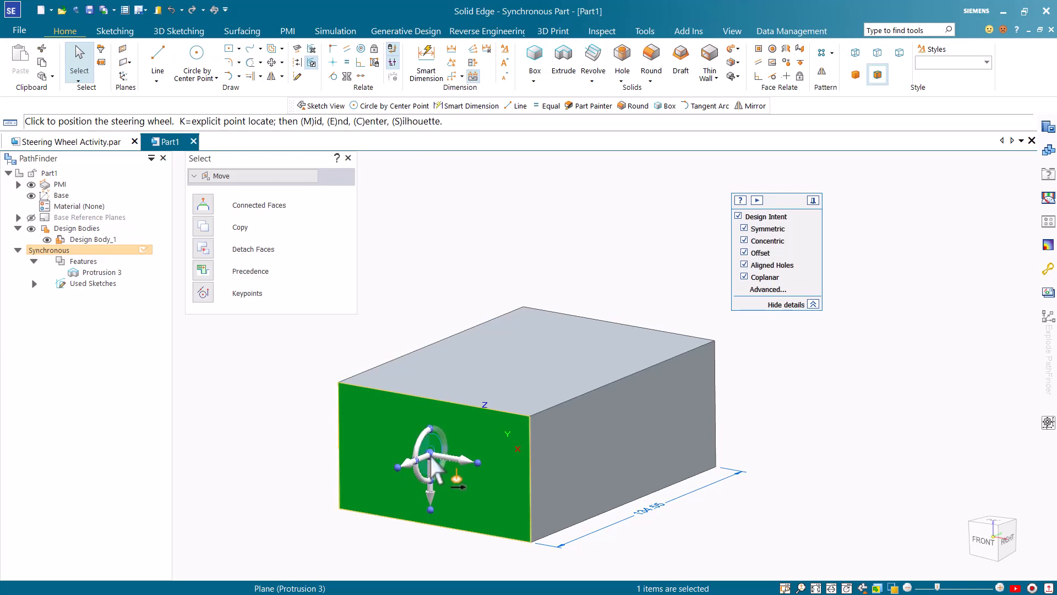
click(430, 456)
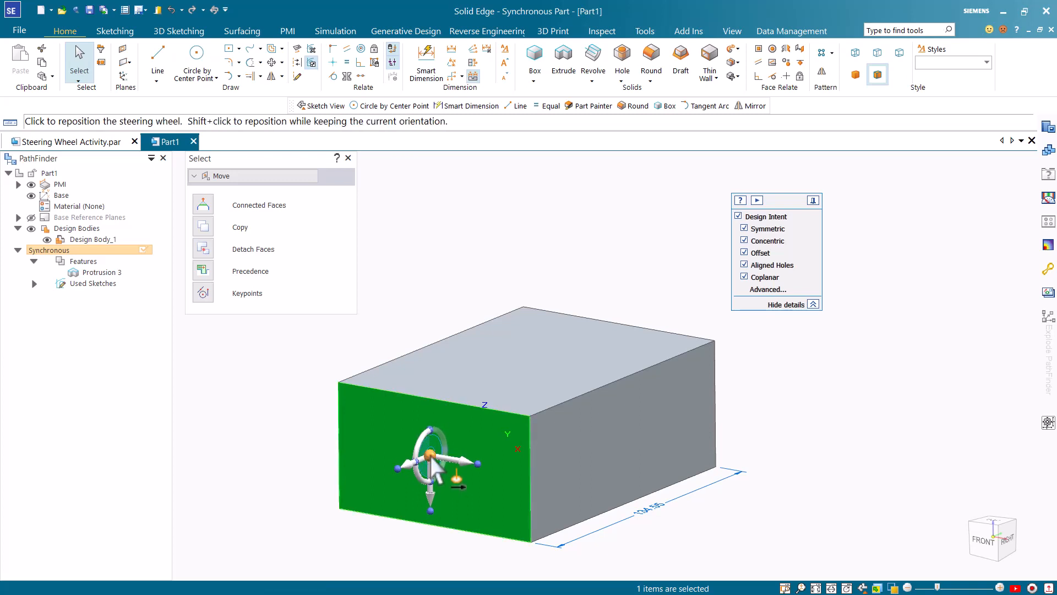
click(431, 463)
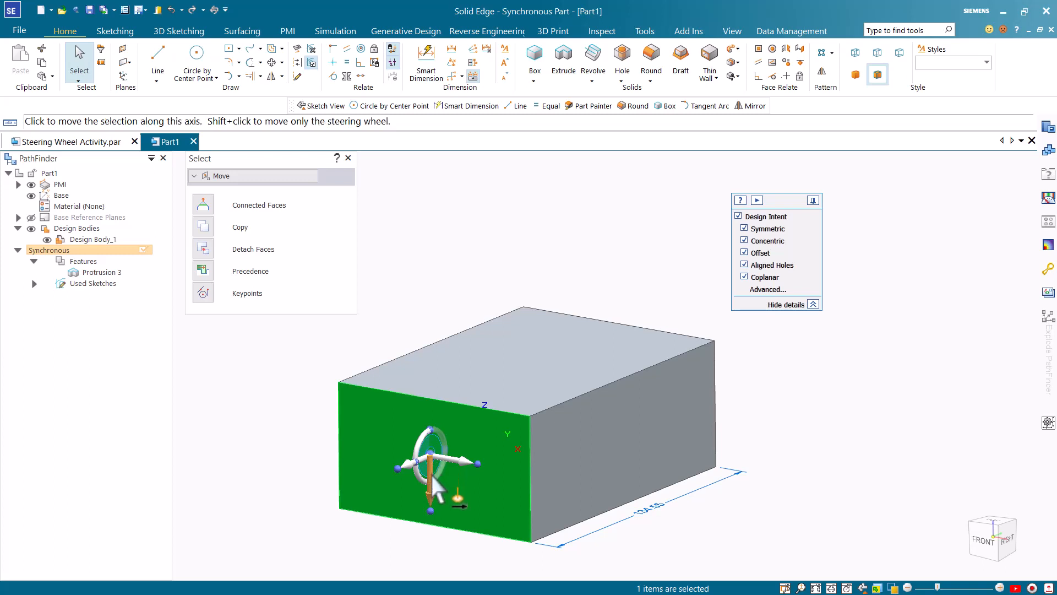
shift+click(441, 264)
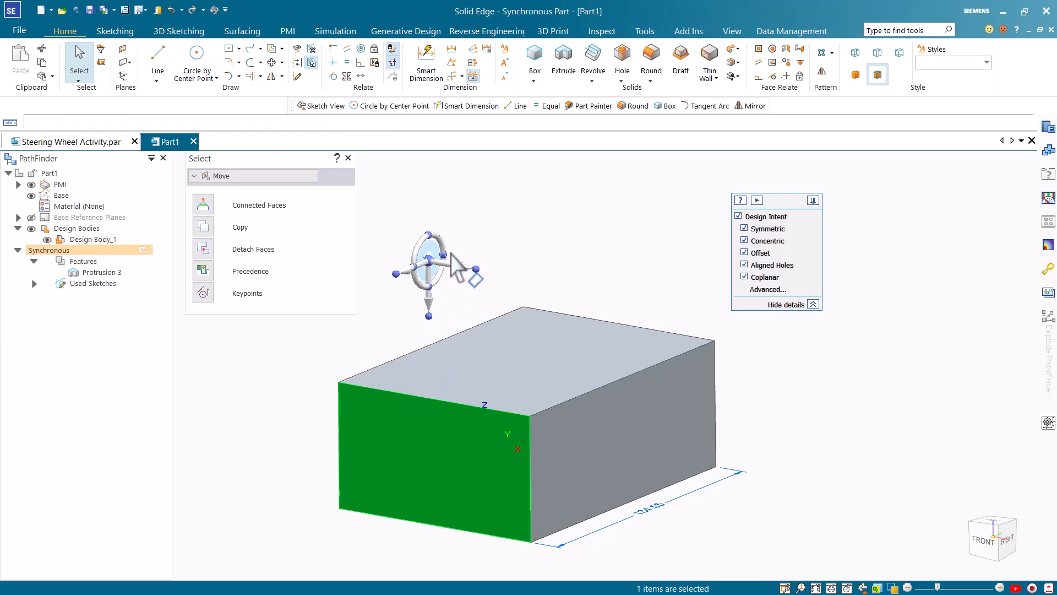
Rotate the front face -90° about the raised steering wheel with the connected faces option set to Lift, and clear the selection.
click(203, 201)
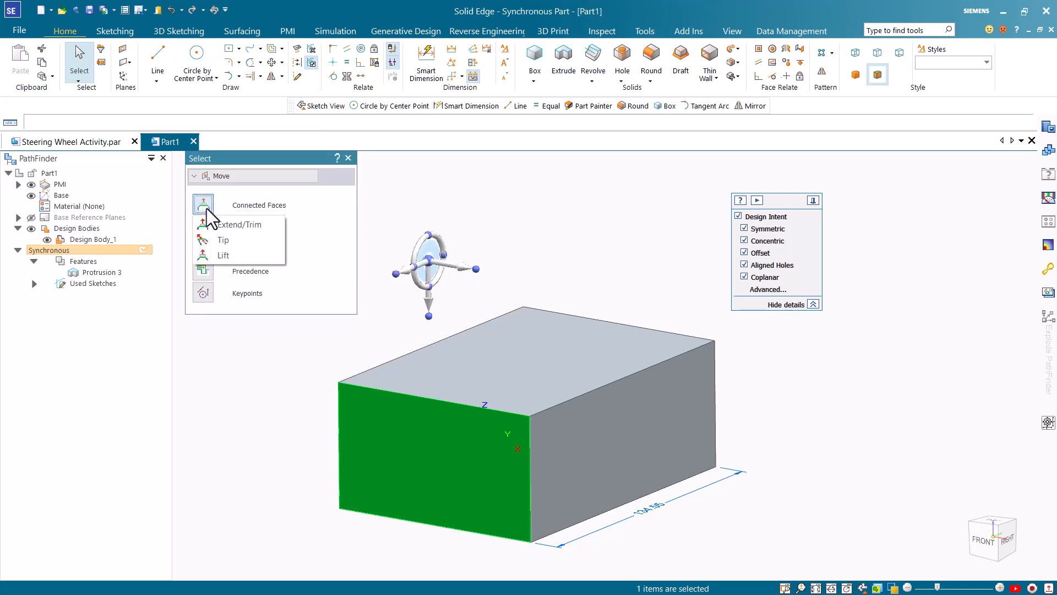
click(226, 253)
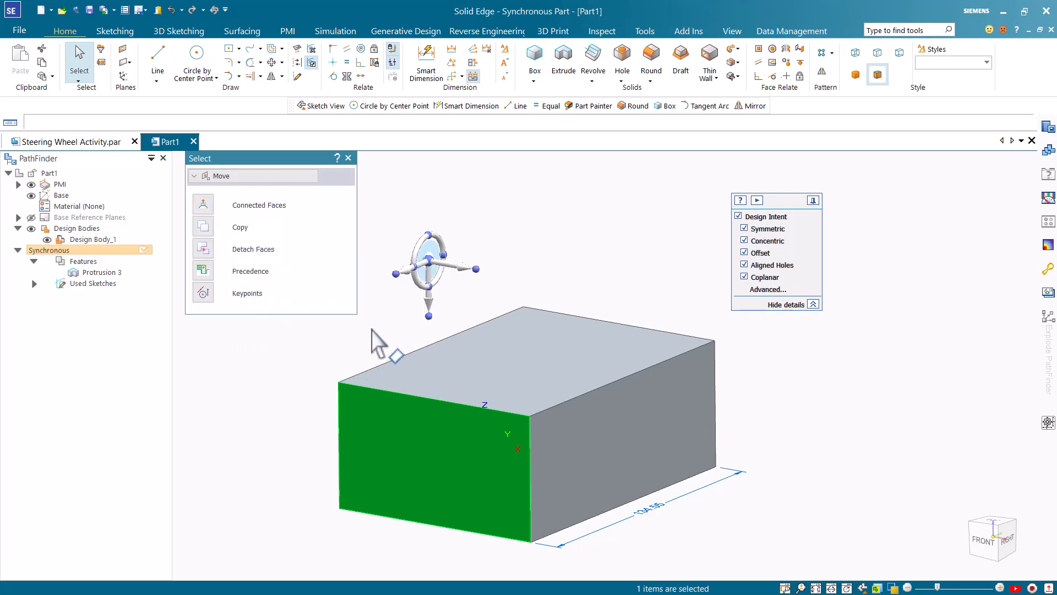
click(424, 245)
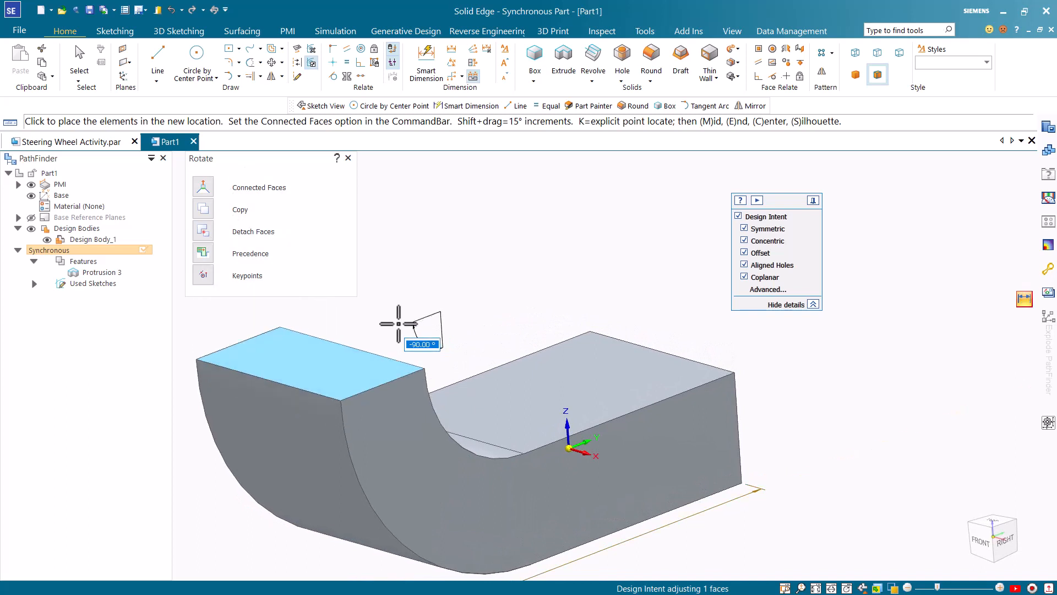
click(398, 324)
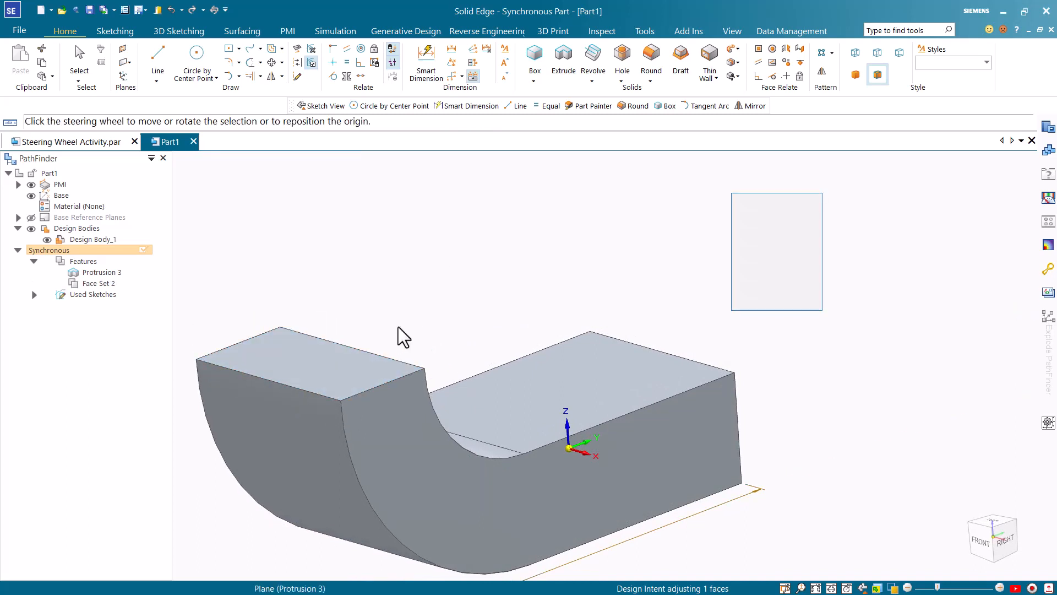
key(Escape)
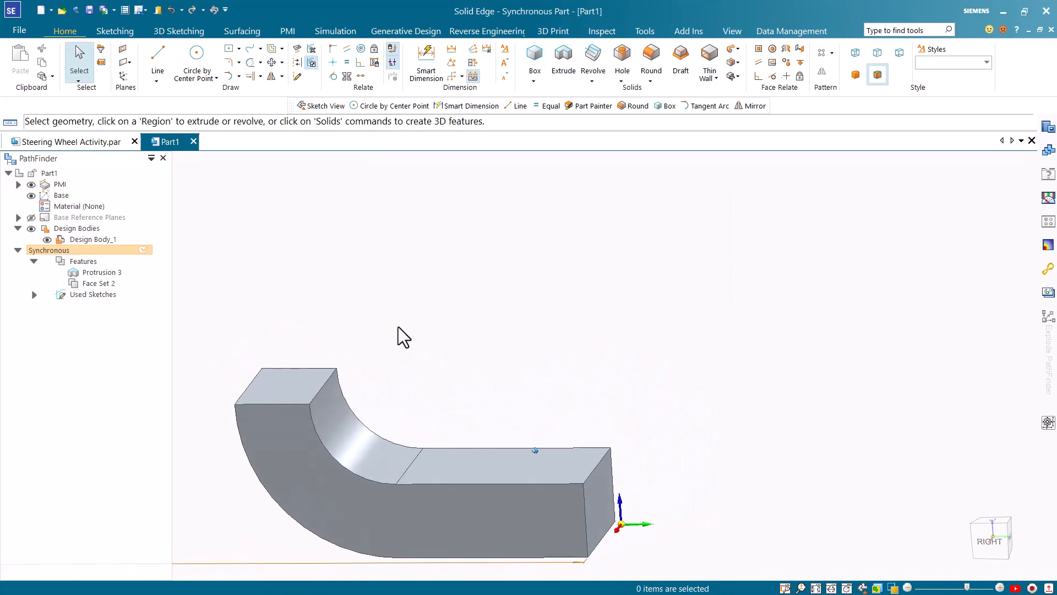